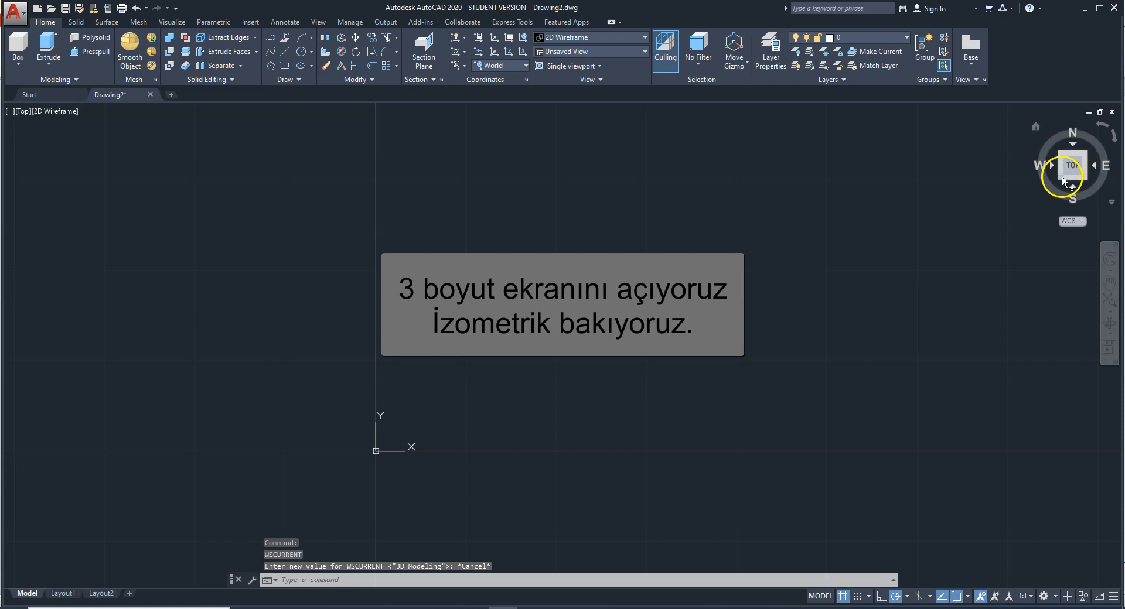
Set the drawing view to southwest isometric.
{"action": "left_click", "coordinate": [1061, 177]}
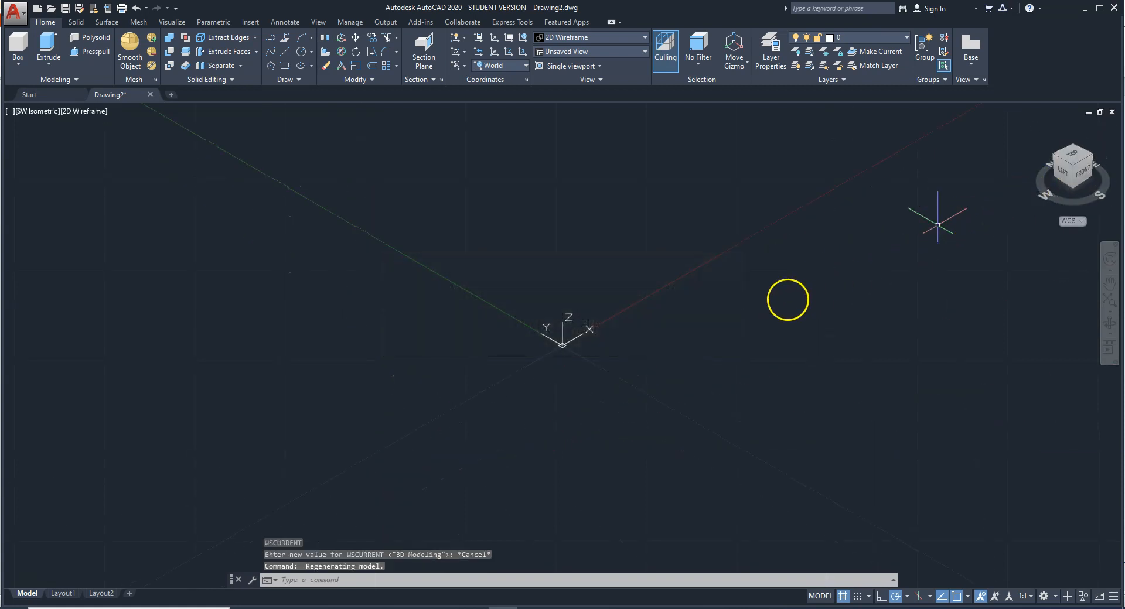
{"action": "scroll", "coordinate": [732, 310], "scroll_direction": "down", "scroll_amount": 3}
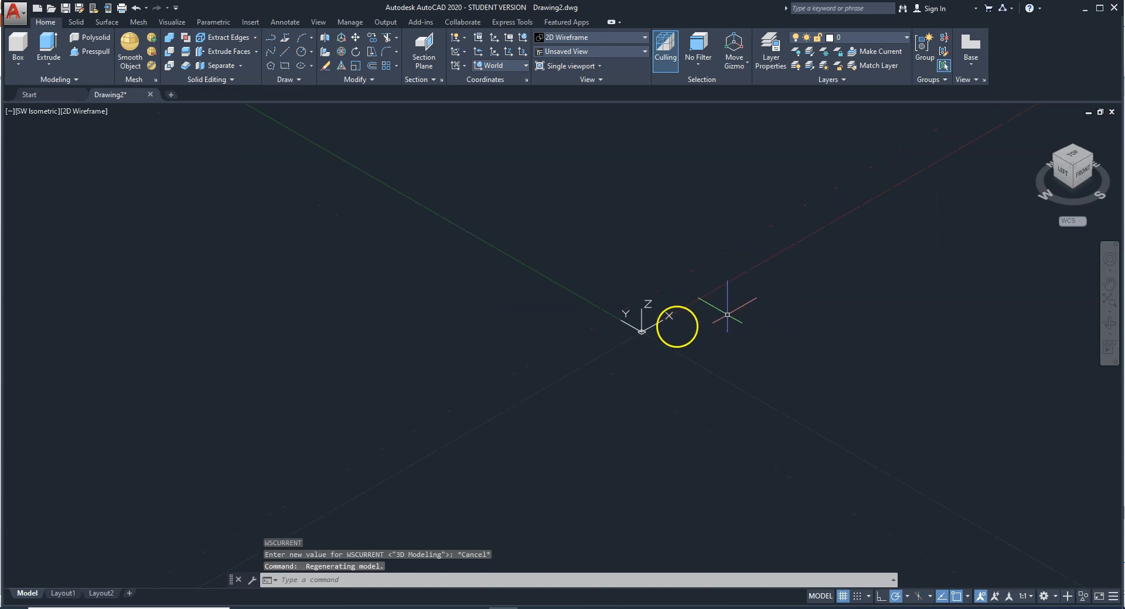
{"action": "scroll", "coordinate": [696, 323], "scroll_direction": "down", "scroll_amount": 4}
{"action": "scroll", "coordinate": [727, 313], "scroll_direction": "down", "scroll_amount": 5}
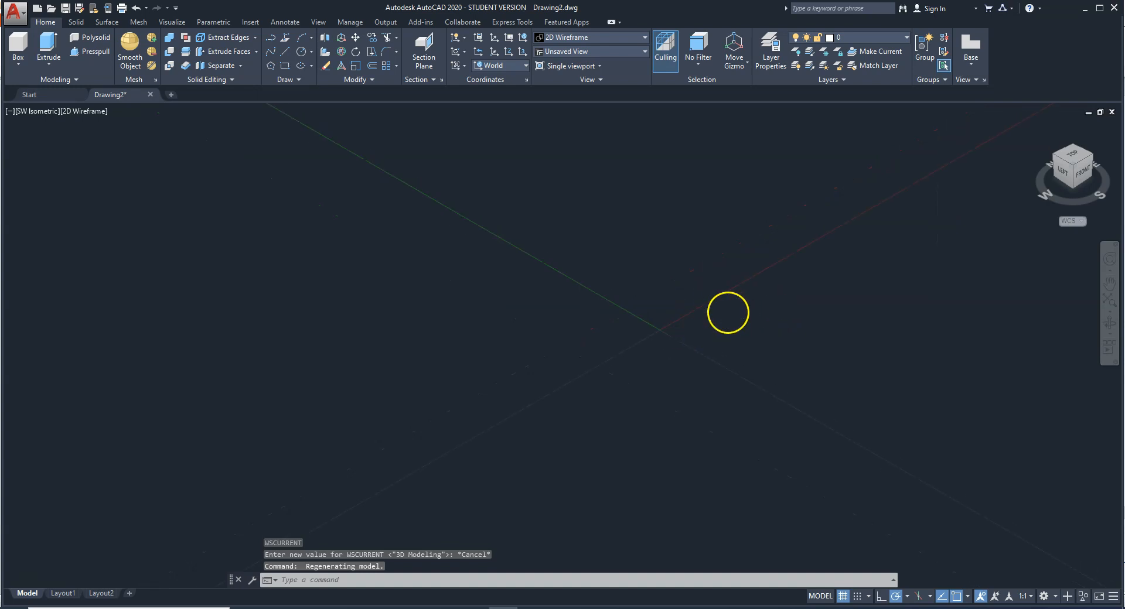
{"action": "middle_click_drag", "start_coordinate": [803, 281], "coordinate": [601, 405]}
Switch to the Snipping Tool and trace the base outline and tapered pocket in red pen, underlining the 70 and 68 dimensions.
{"action": "left_click", "coordinate": [571, 608]}
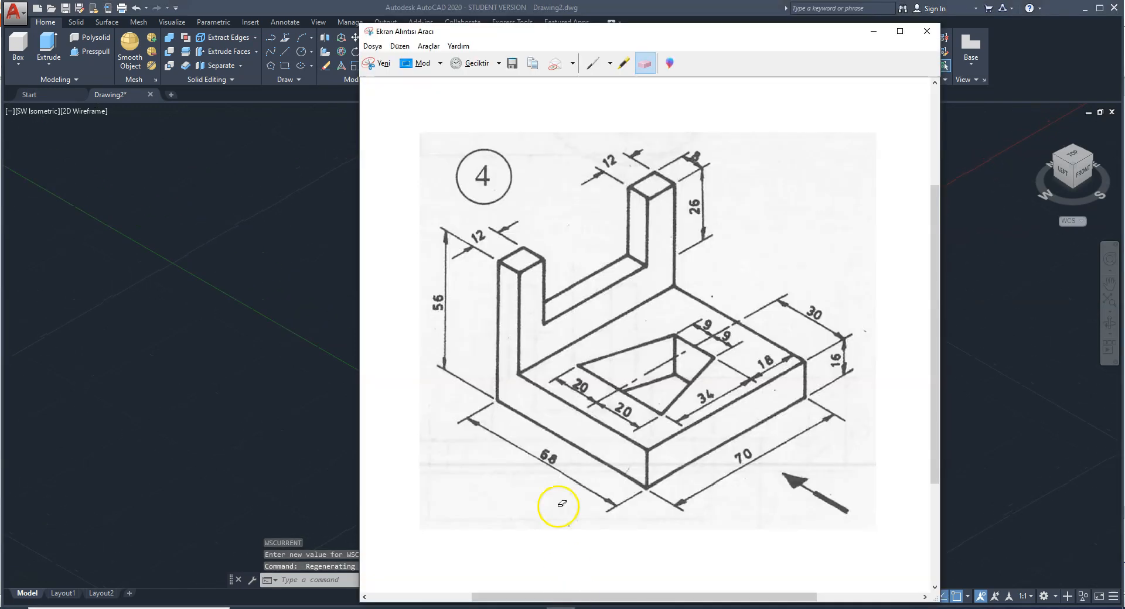
{"action": "left_click", "coordinate": [594, 64]}
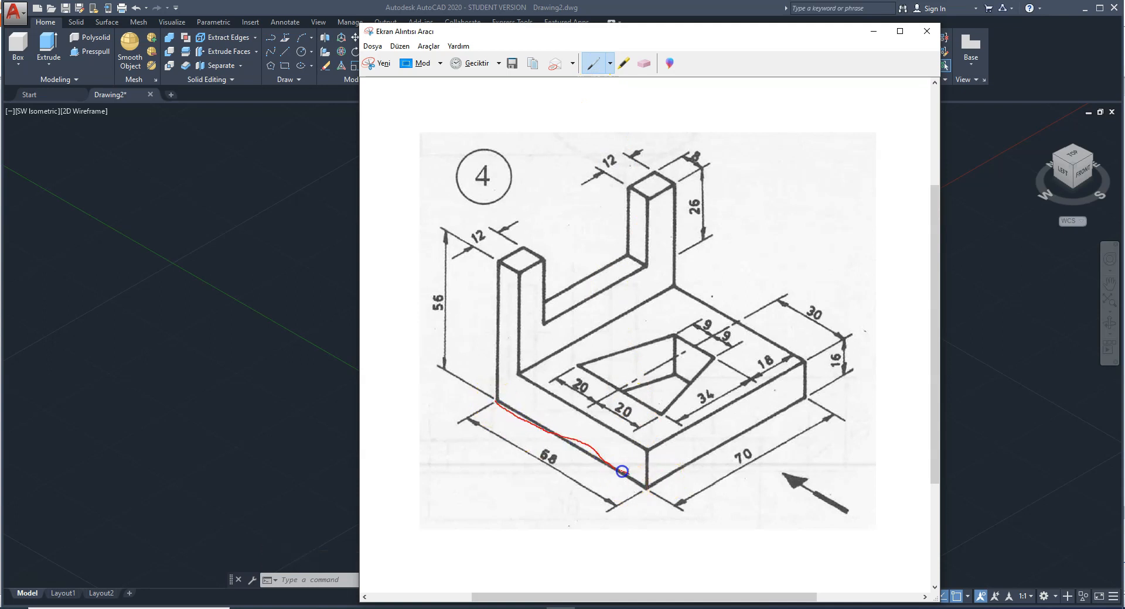
{"action": "left_click_drag", "start_coordinate": [642, 484], "coordinate": [684, 469]}
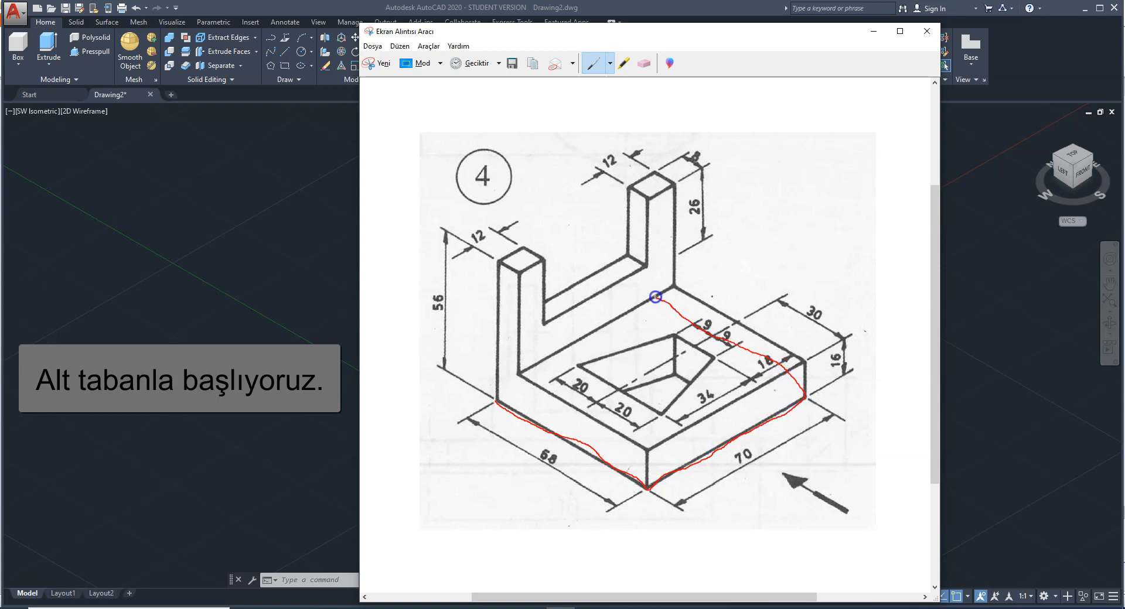
{"action": "left_click_drag", "start_coordinate": [584, 333], "coordinate": [500, 391]}
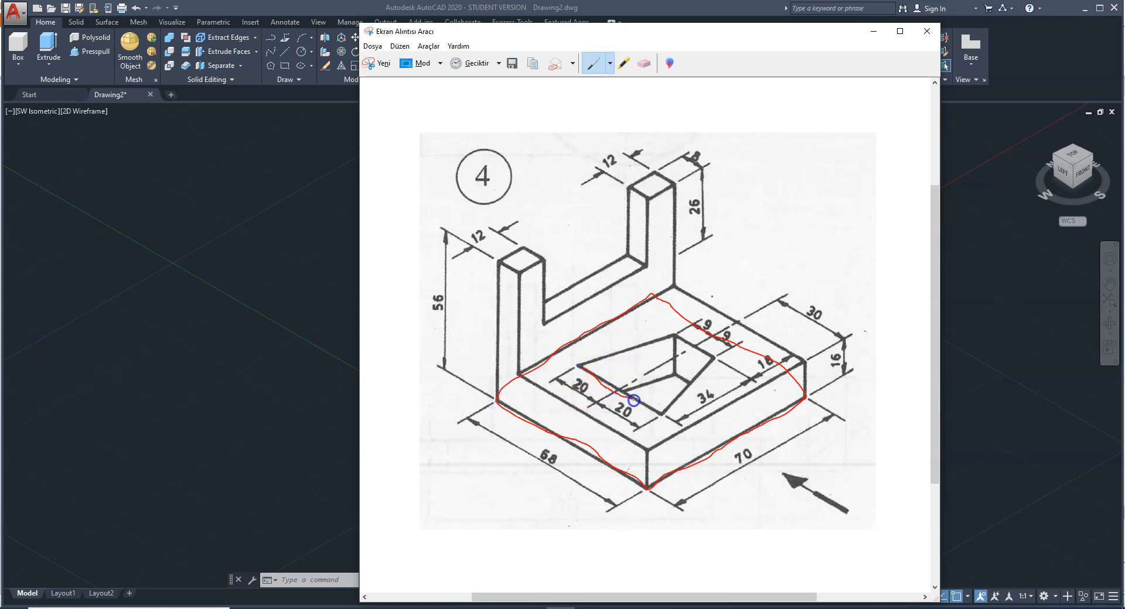
{"action": "left_click_drag", "start_coordinate": [673, 404], "coordinate": [710, 363]}
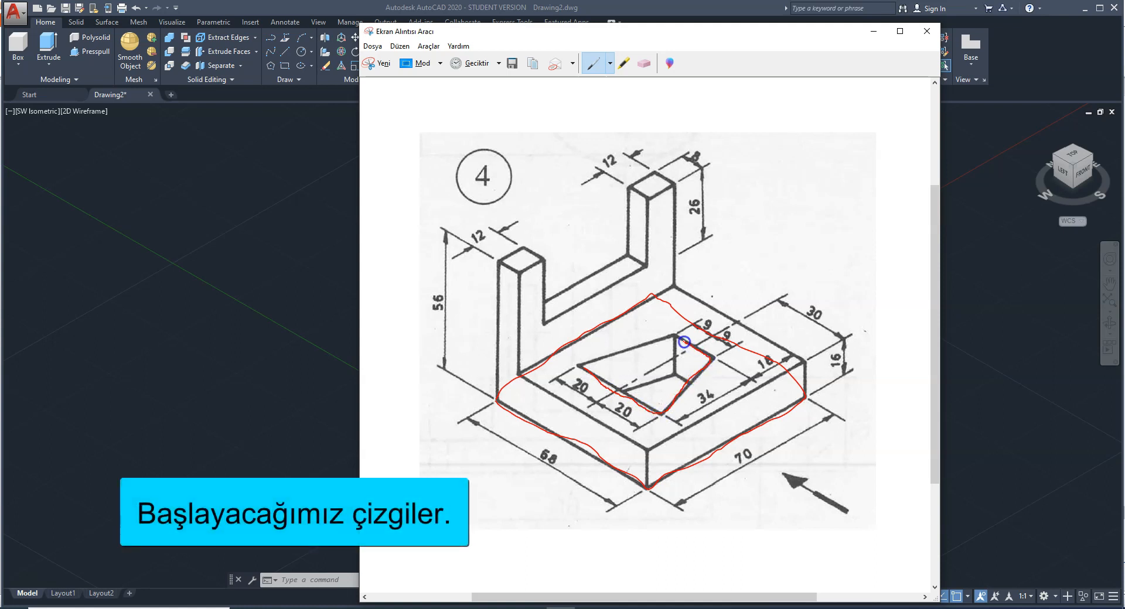
{"action": "left_click_drag", "start_coordinate": [583, 360], "coordinate": [581, 362]}
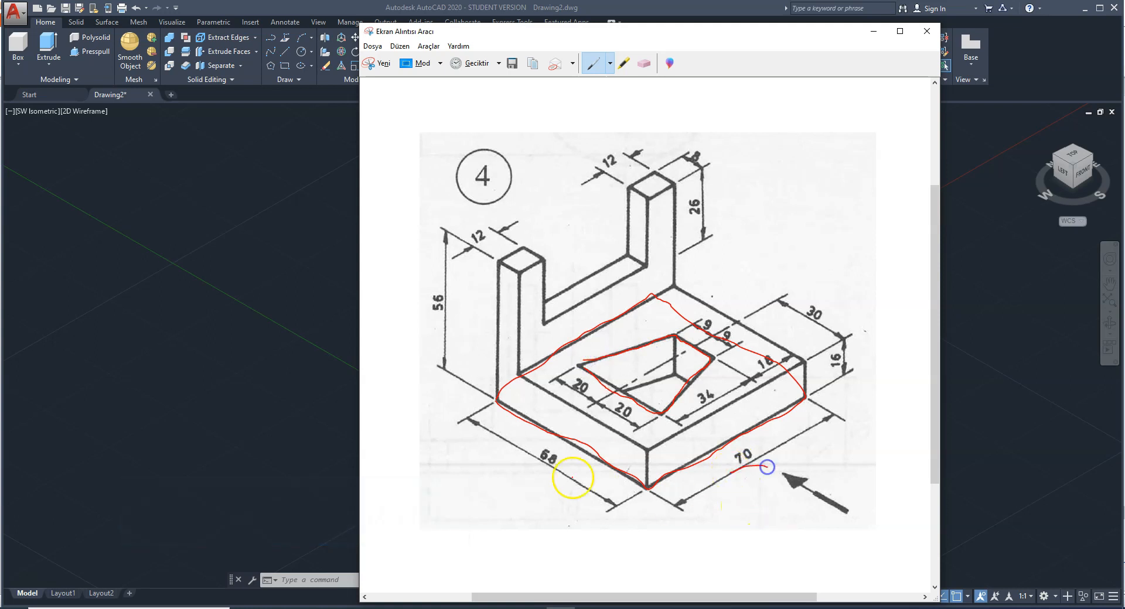
{"action": "left_click", "coordinate": [873, 31]}
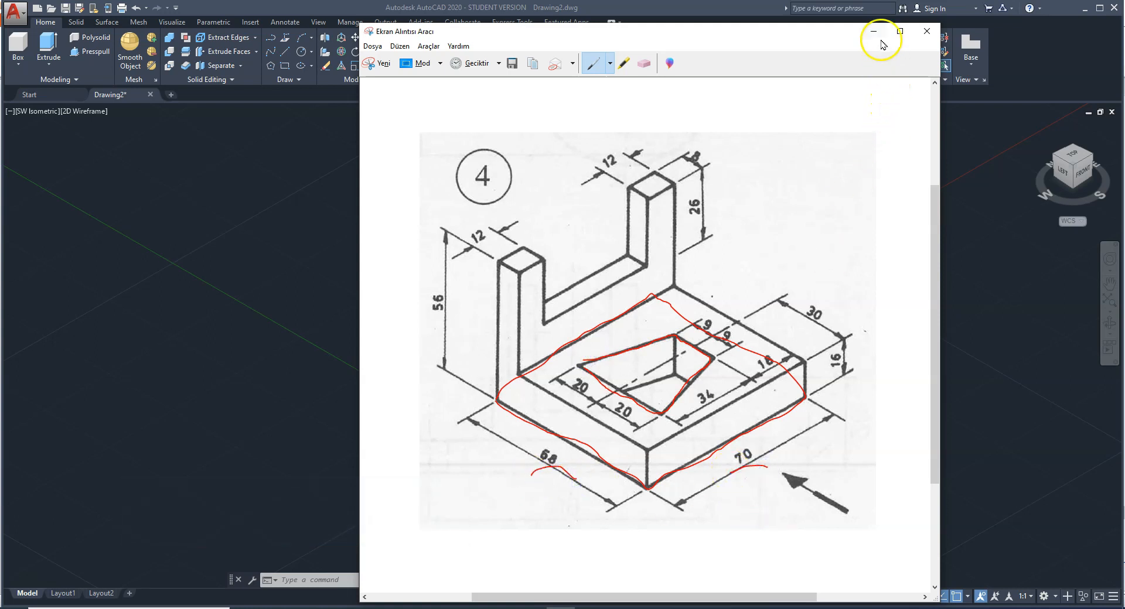
In AutoCAD, draw the base rectangle from the origin 0,0, 70 along X and 68 along Y.
{"action": "left_click", "coordinate": [285, 66]}
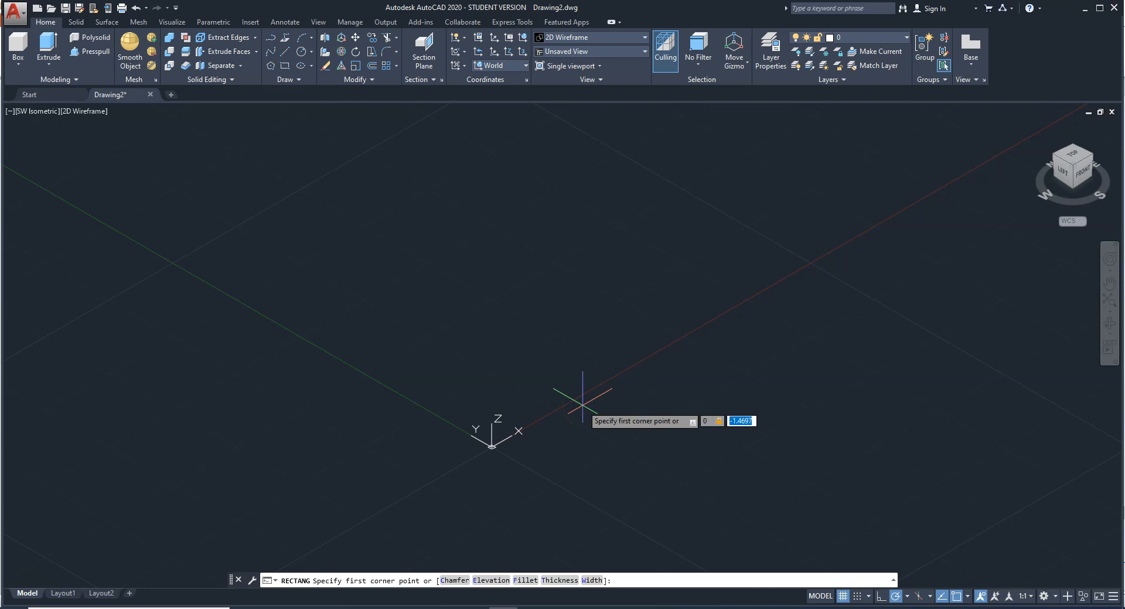
{"action": "key", "text": "Return"}
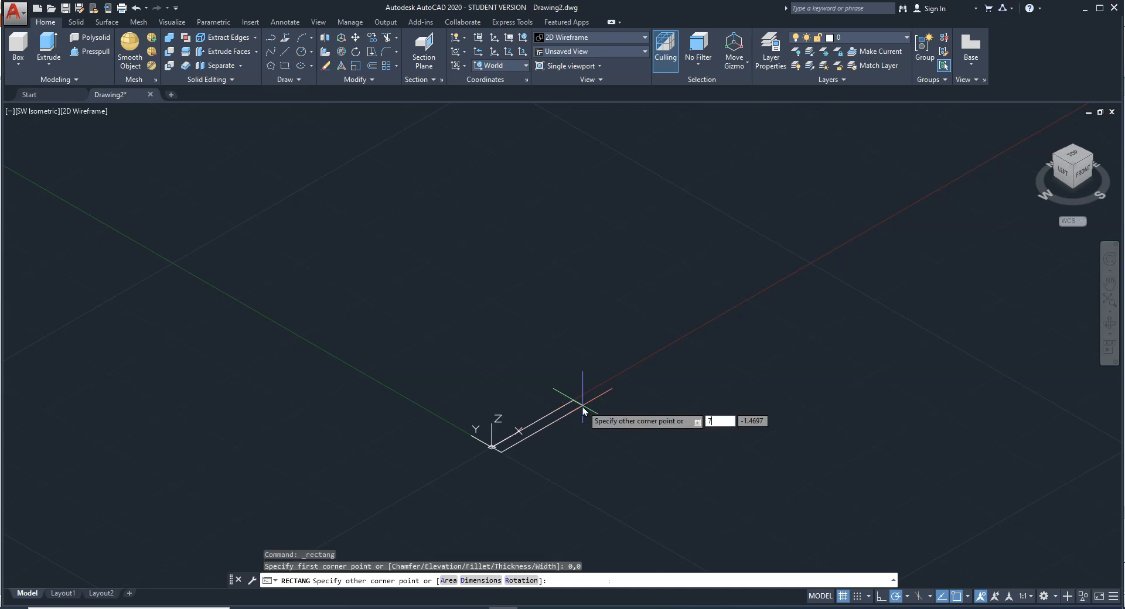
{"action": "key", "text": "Tab"}
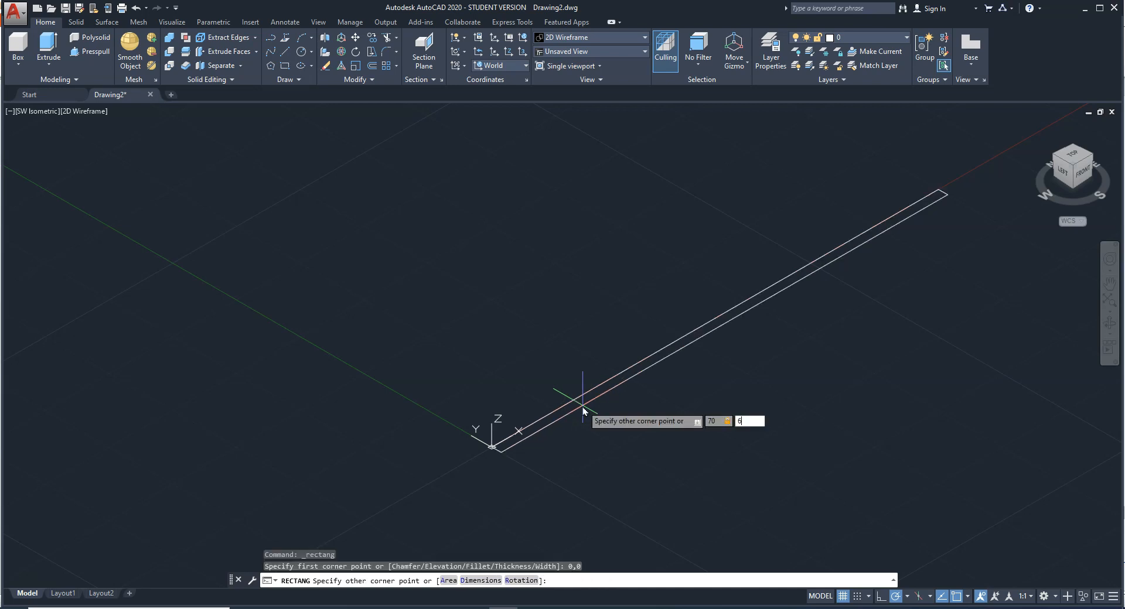
{"action": "key", "text": "Return"}
{"action": "scroll", "coordinate": [588, 335], "scroll_direction": "down", "scroll_amount": 2}
{"action": "scroll", "coordinate": [588, 335], "scroll_direction": "down", "scroll_amount": 2}
{"action": "middle_click_drag", "start_coordinate": [627, 314], "coordinate": [592, 398]}
Switch to the Snipping Tool and underline the 30 dimension on the reference drawing in red pen.
{"action": "left_click", "coordinate": [561, 608]}
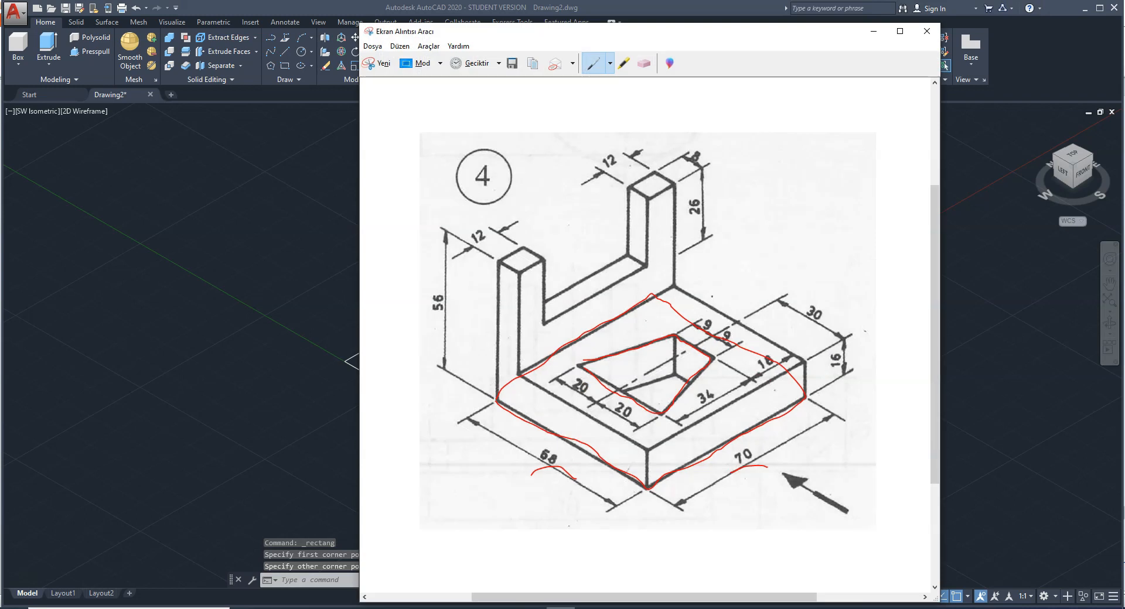
{"action": "left_click_drag", "start_coordinate": [796, 326], "coordinate": [843, 326]}
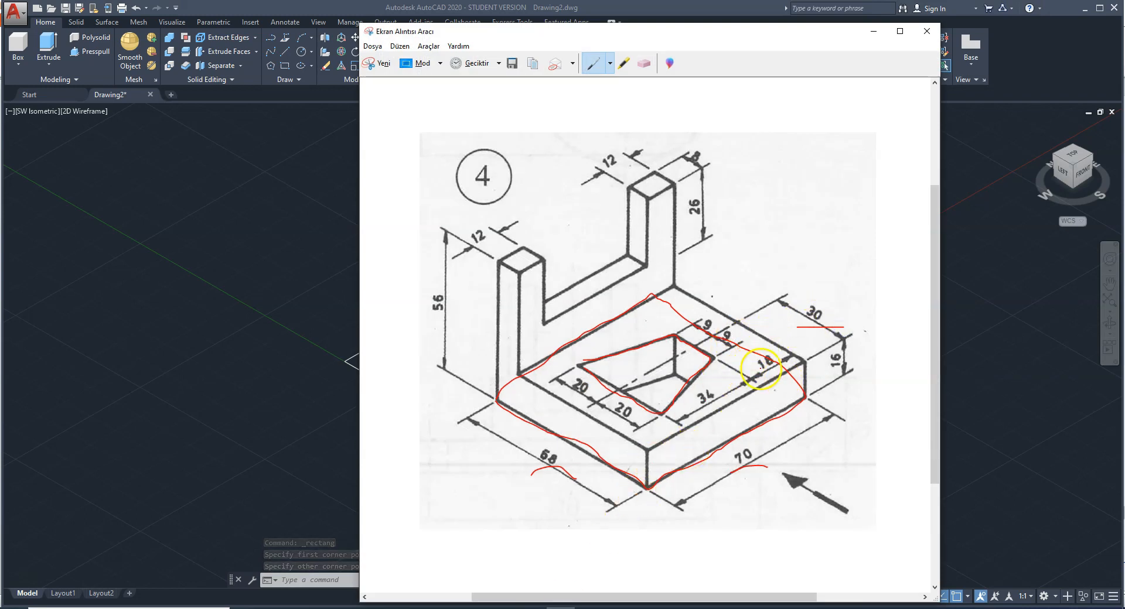
{"action": "left_click", "coordinate": [872, 30]}
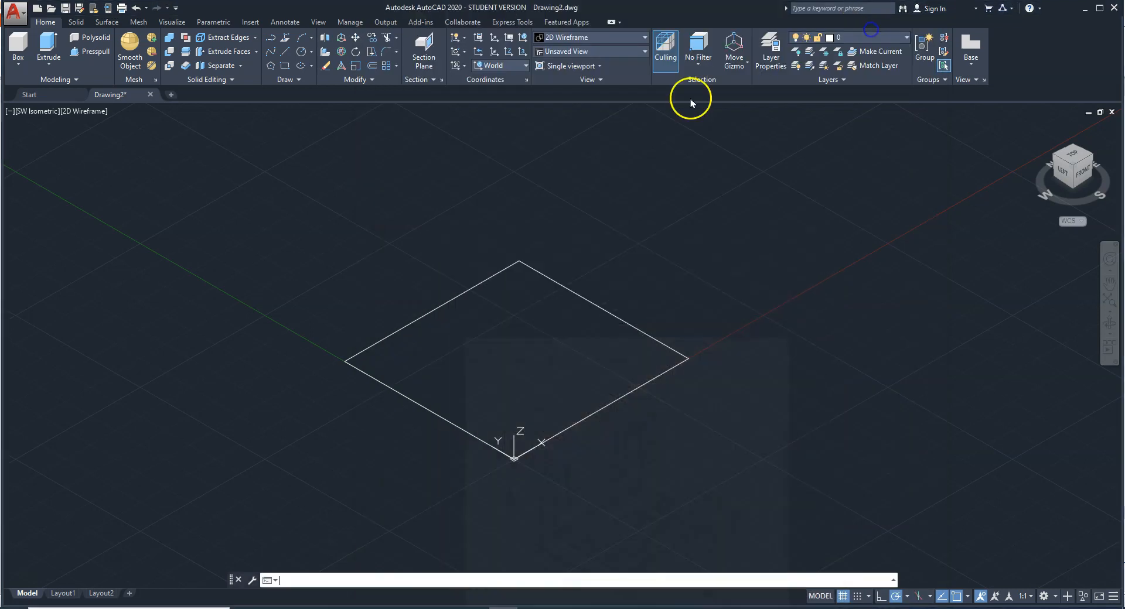
In AutoCAD, draw an 18-unit guide line inward along X, starting 30 units along the rectangle's edge from its corner on the X axis.
{"action": "left_click", "coordinate": [285, 51]}
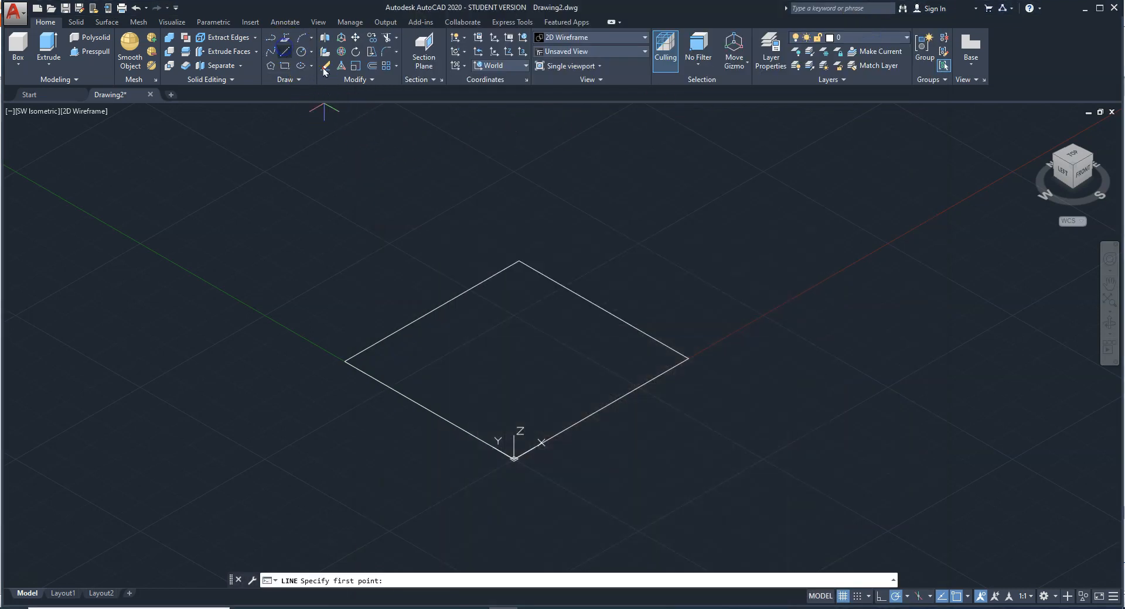
{"action": "left_click", "coordinate": [680, 352]}
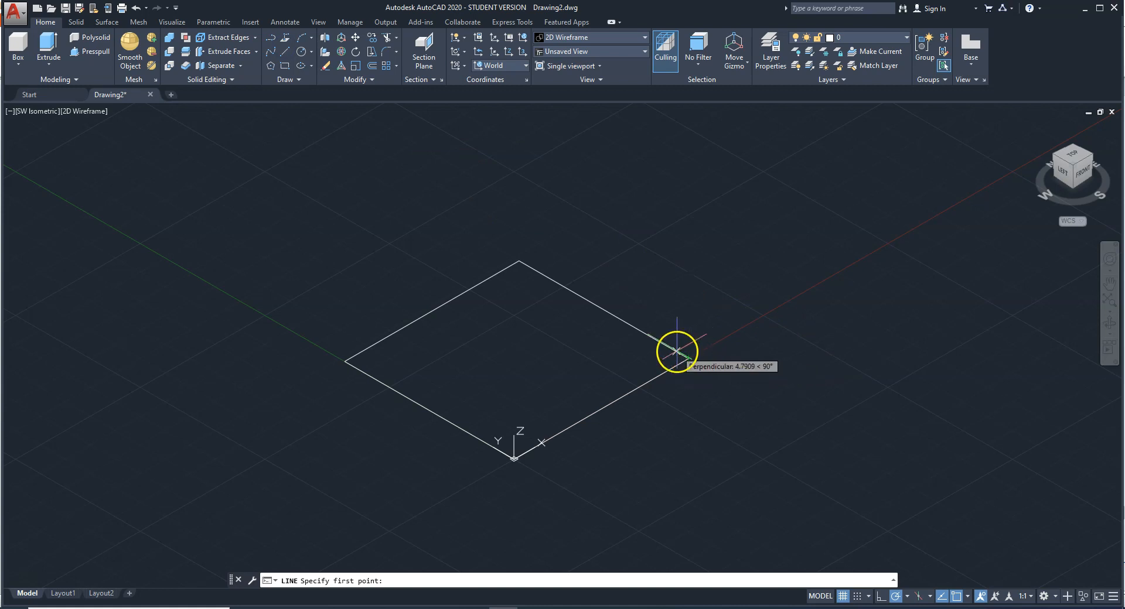
{"action": "type", "text": "30"}
{"action": "key", "text": "Return"}
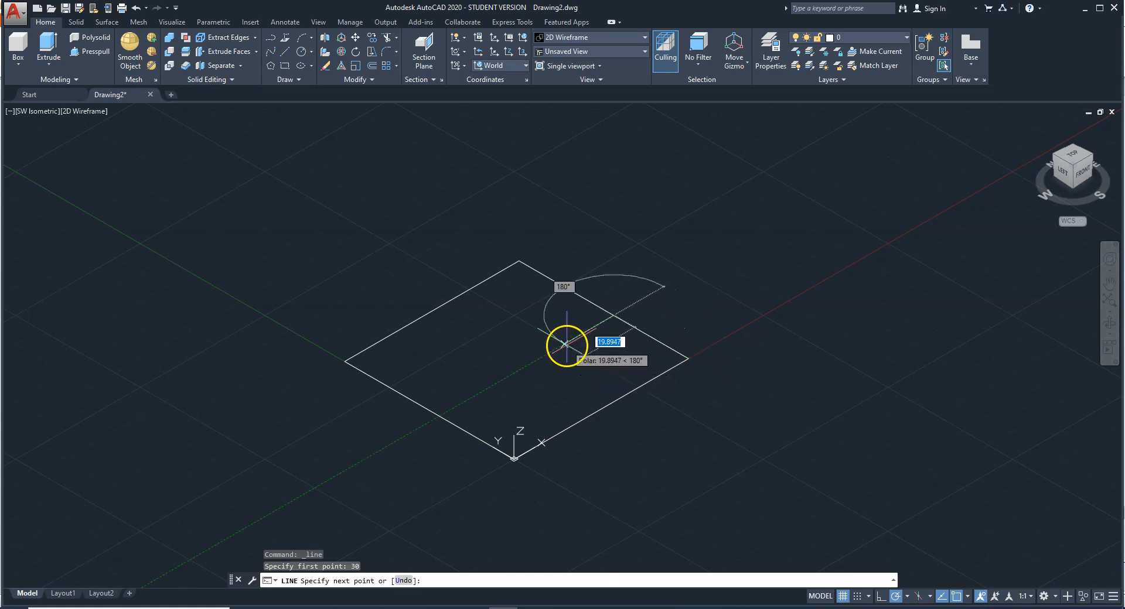
{"action": "type", "text": "18"}
{"action": "key", "text": "Return"}
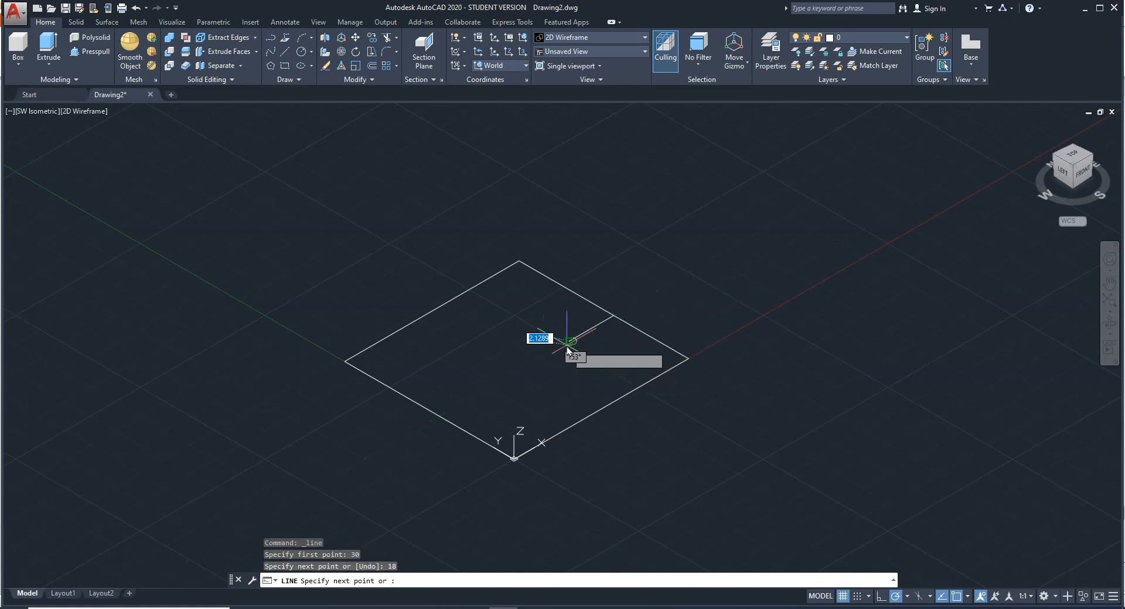
{"action": "key", "text": "Return"}
Switch to the Snipping Tool and underline the pocket's 9, 34 and 20 dimensions in red pen.
{"action": "key", "text": "alt+Tab"}
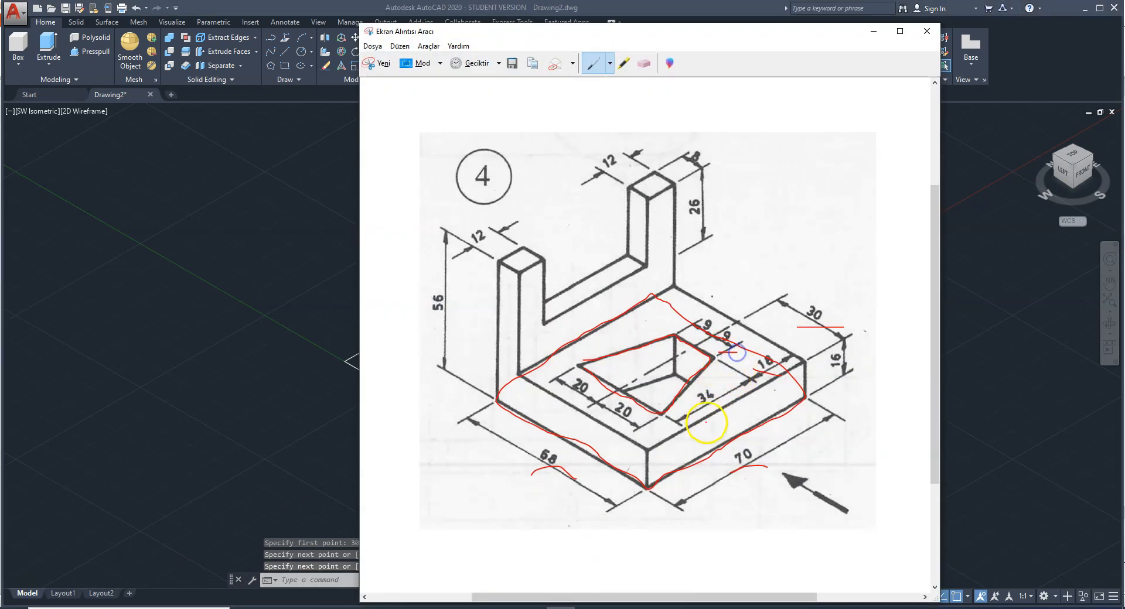
{"action": "left_click_drag", "start_coordinate": [697, 409], "coordinate": [712, 406]}
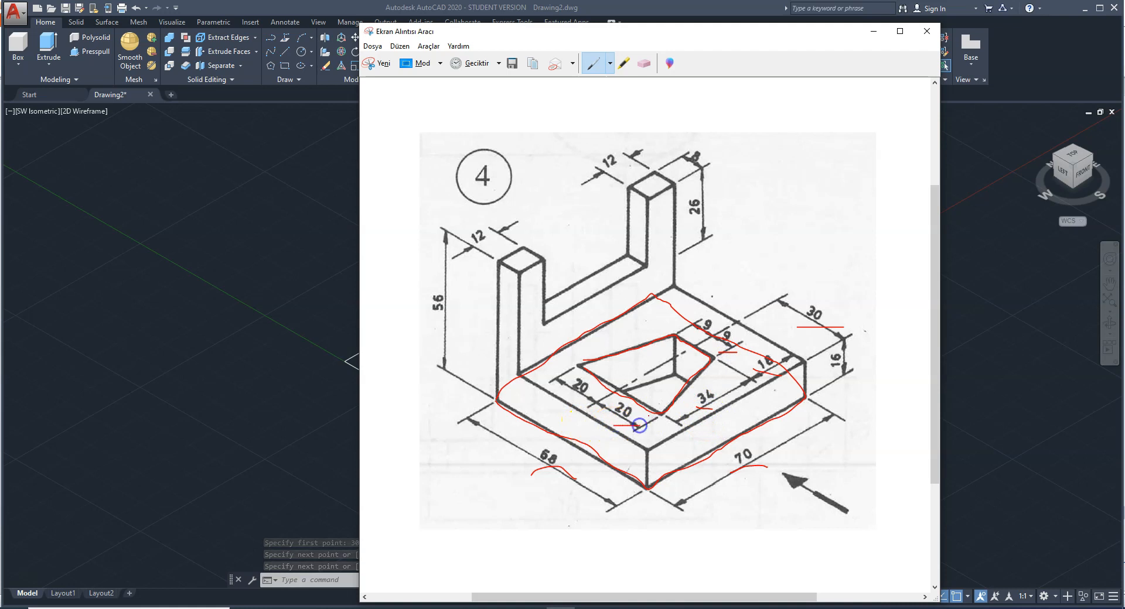
{"action": "left_click", "coordinate": [874, 31]}
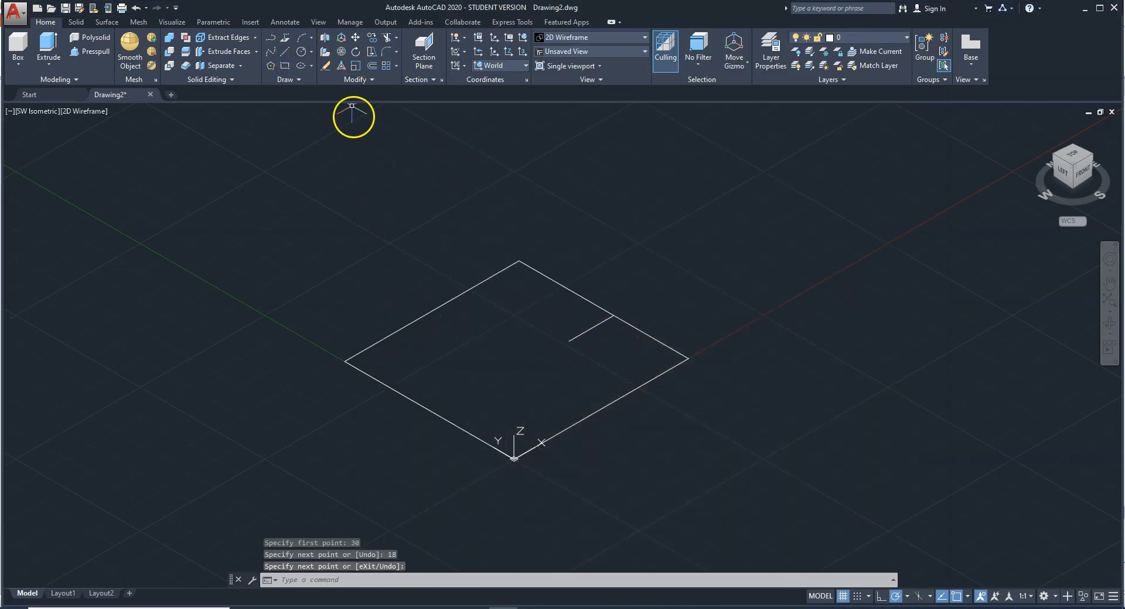
In AutoCAD, draw a 9-unit line from the guide line's inner end, parallel to Y and towards the X axis.
{"action": "left_click", "coordinate": [281, 53]}
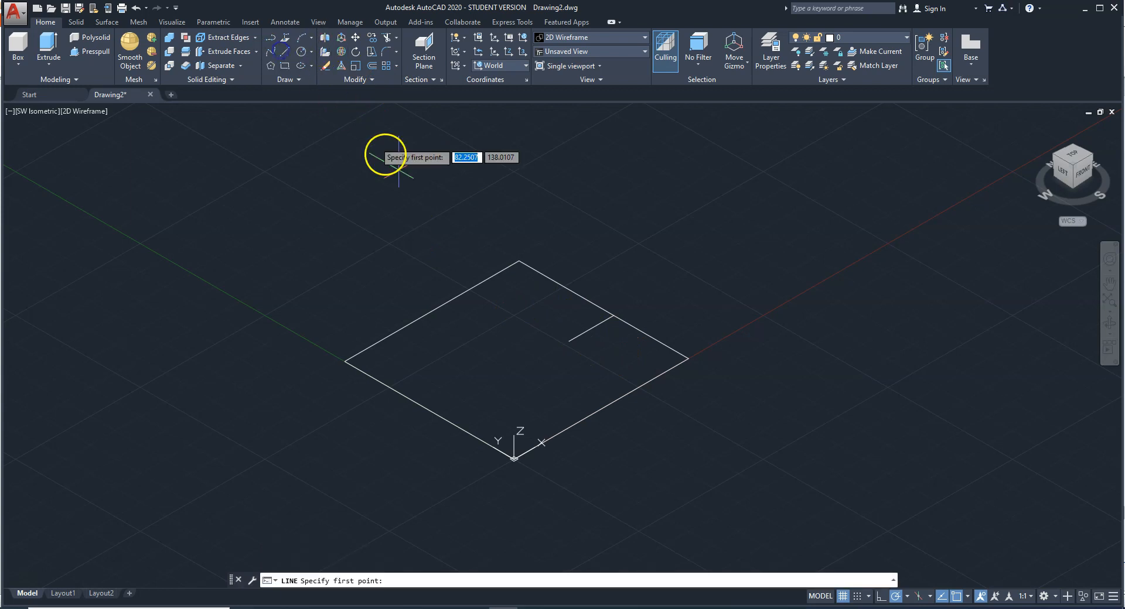
{"action": "left_click", "coordinate": [571, 340]}
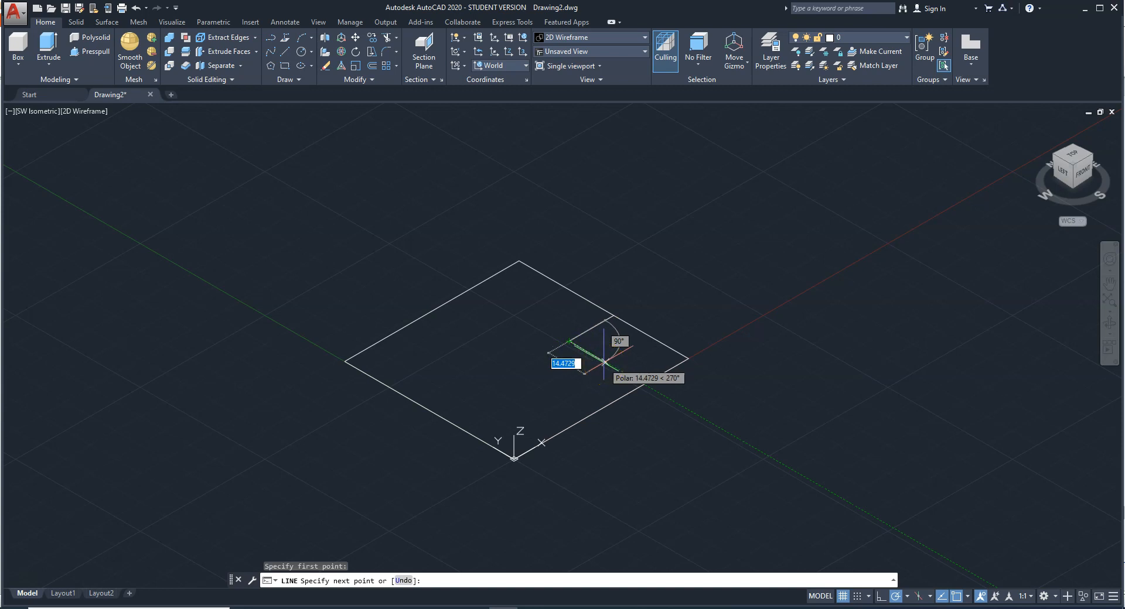
{"action": "type", "text": "9"}
{"action": "key", "text": "Return"}
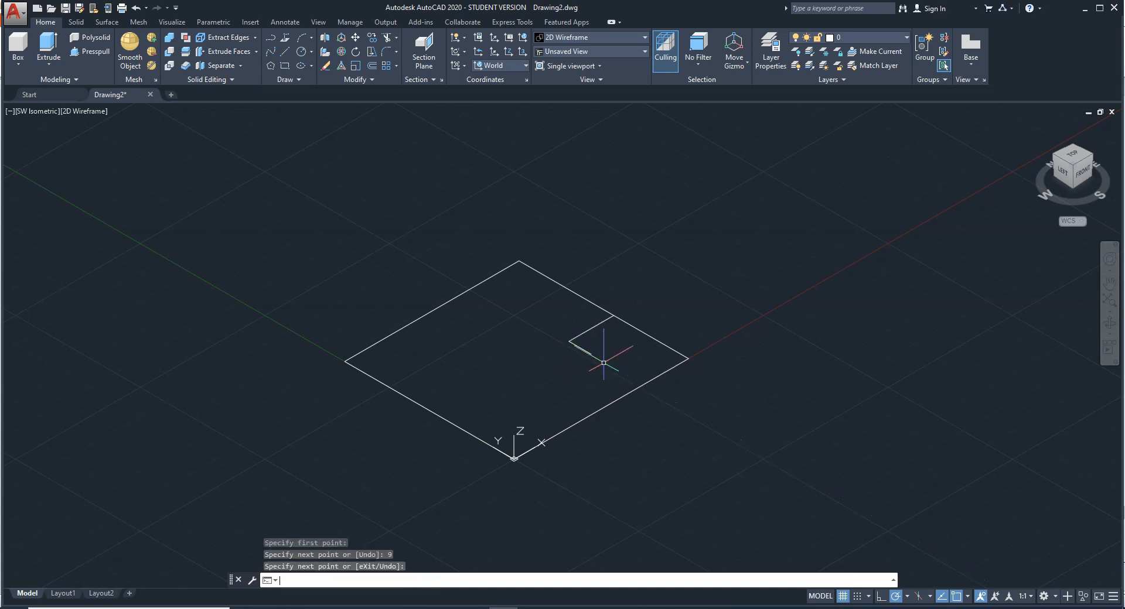
Draw a 20-unit line towards the X axis, starting 34 units beyond the guide line's inner end, and connect it to the 9-unit line's end.
{"action": "key", "text": "Return"}
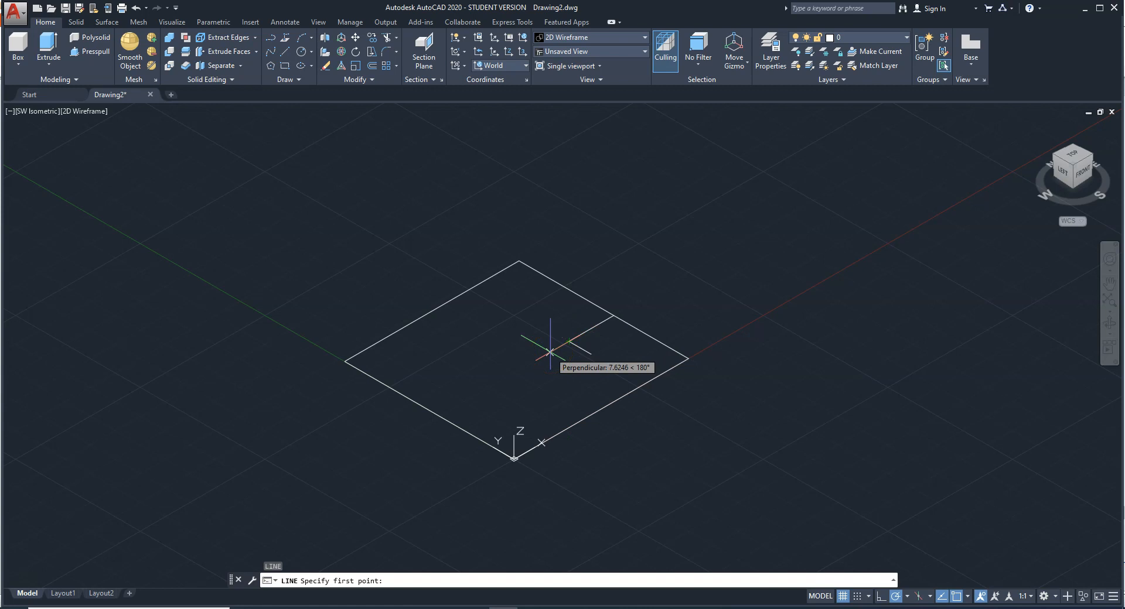
{"action": "type", "text": "34"}
{"action": "key", "text": "Return"}
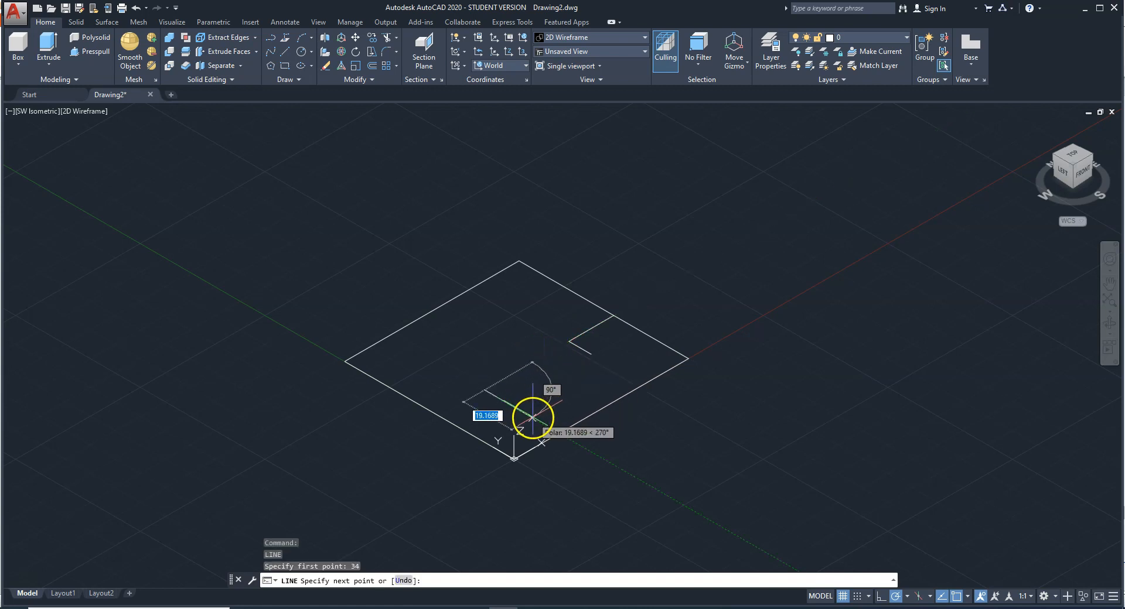
{"action": "type", "text": "20"}
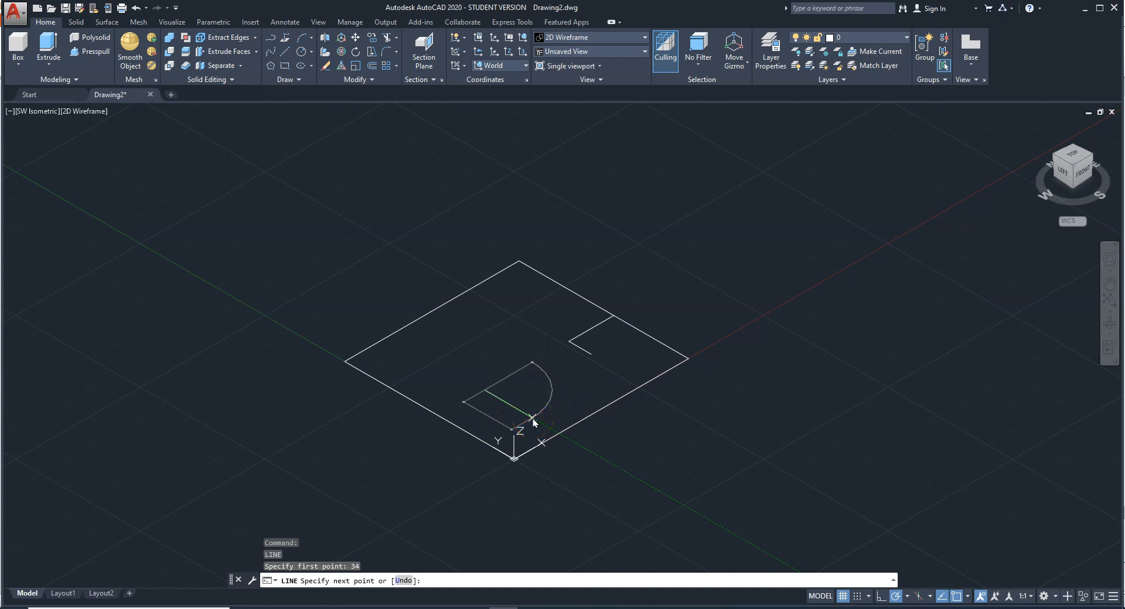
{"action": "key", "text": "Return"}
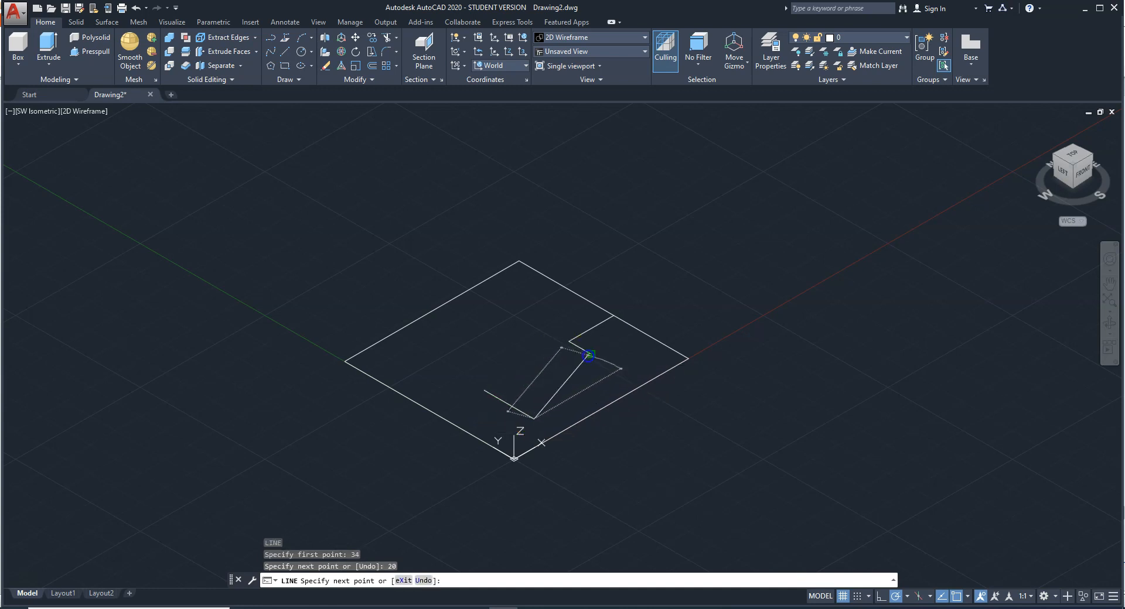
{"action": "left_click", "coordinate": [589, 355]}
{"action": "key", "text": "Escape"}
Mirror the three half-pocket lines about the 18-unit guide line, keeping the originals, and delete the guide line.
{"action": "left_click", "coordinate": [597, 357]}
{"action": "left_click", "coordinate": [589, 353]}
{"action": "left_click", "coordinate": [512, 405]}
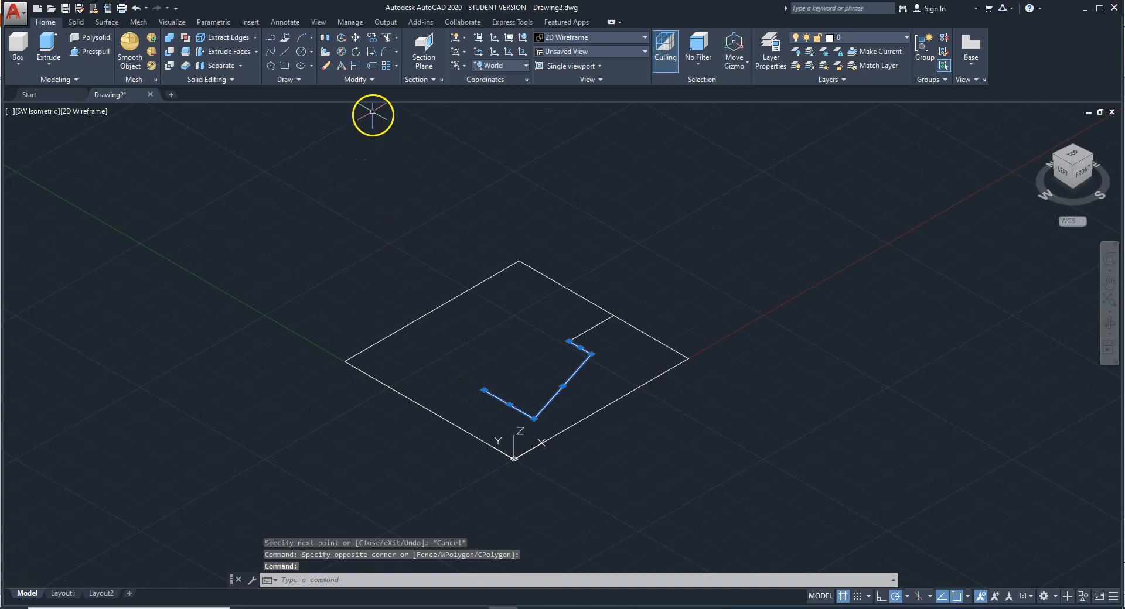
{"action": "left_click", "coordinate": [371, 81]}
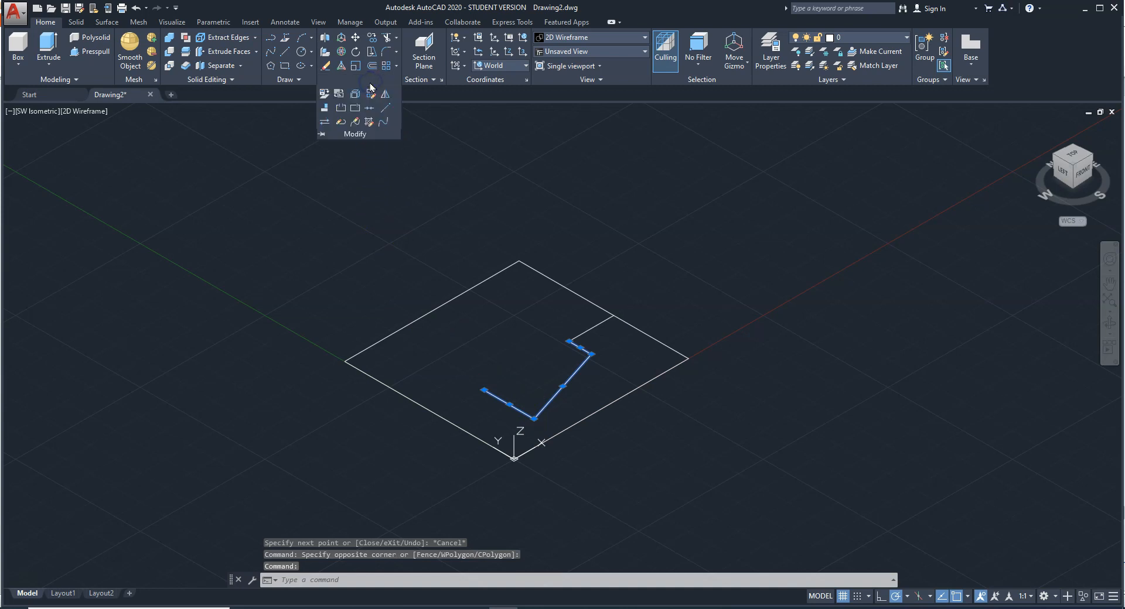
{"action": "left_click", "coordinate": [386, 97]}
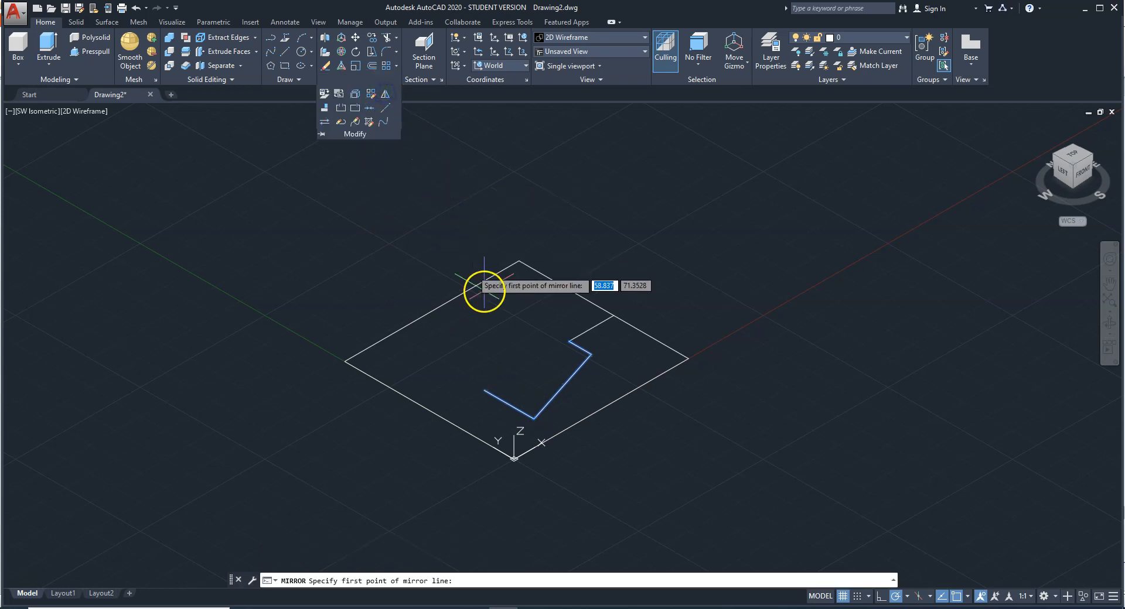
{"action": "left_click", "coordinate": [569, 340]}
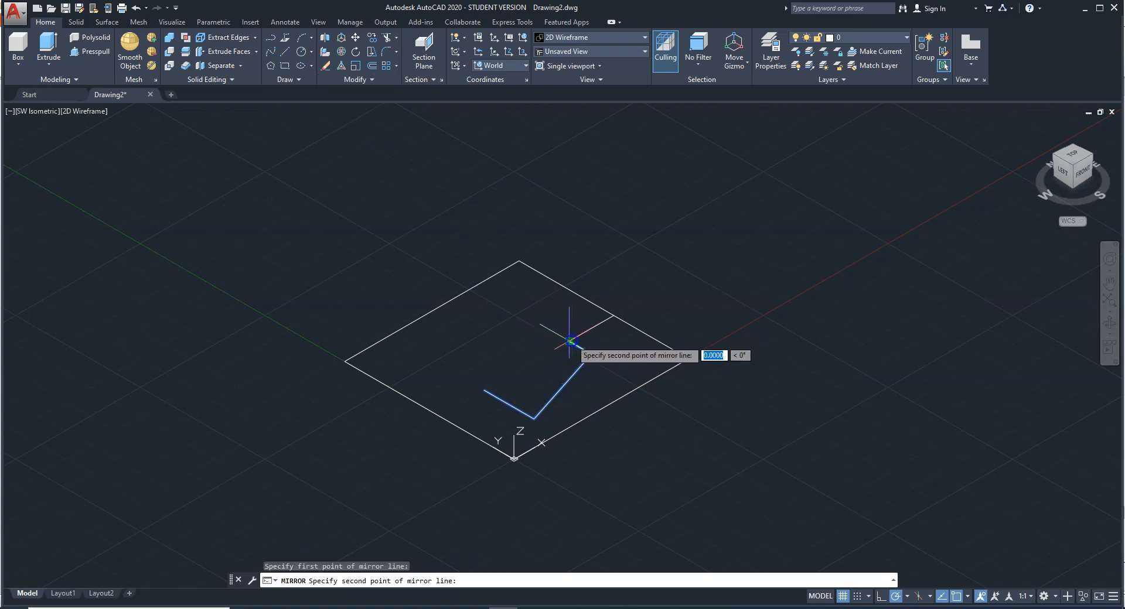
{"action": "left_click", "coordinate": [615, 314]}
{"action": "key", "text": "Return"}
{"action": "left_click", "coordinate": [592, 328]}
{"action": "key", "text": "Delete"}
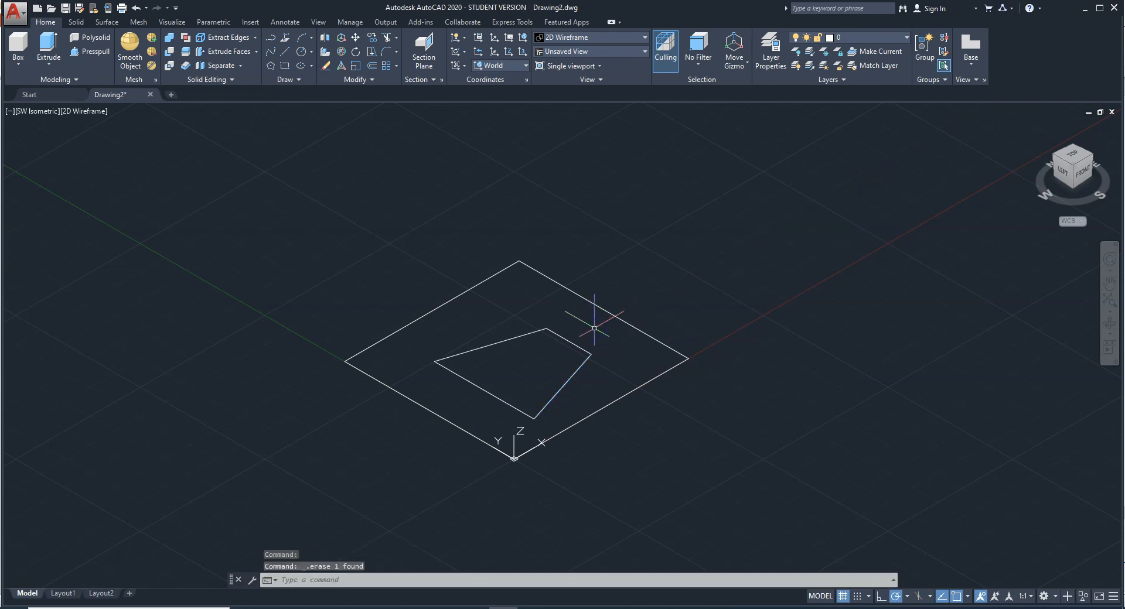
Presspull the base area around the tapered pocket upward by 16, underlining that dimension in red on the Snipping Tool drawing.
{"action": "left_click", "coordinate": [101, 52]}
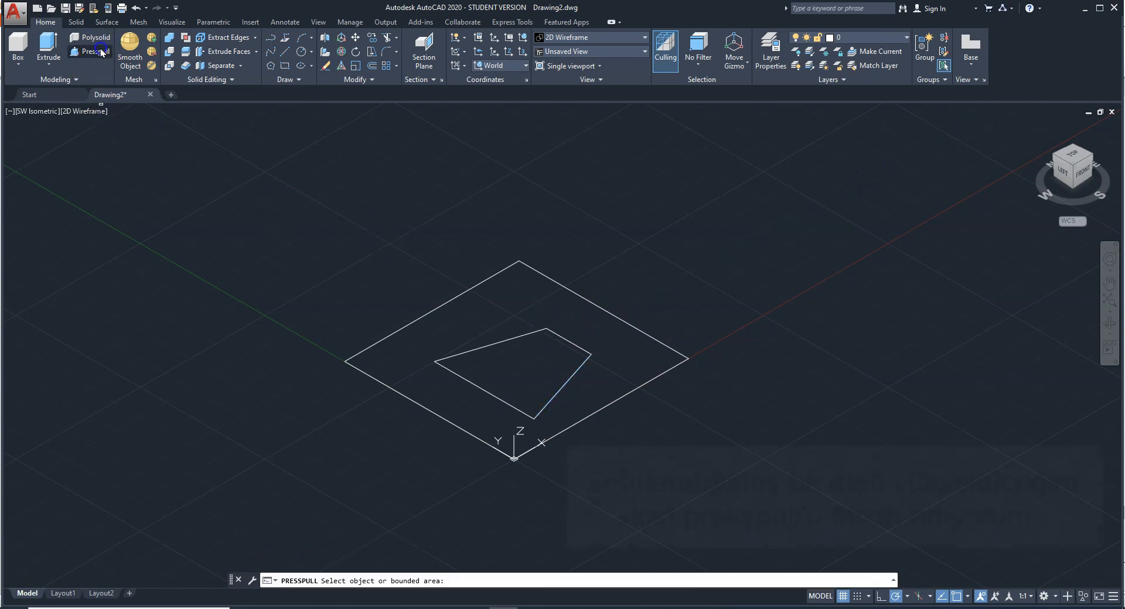
{"action": "left_click", "coordinate": [502, 305]}
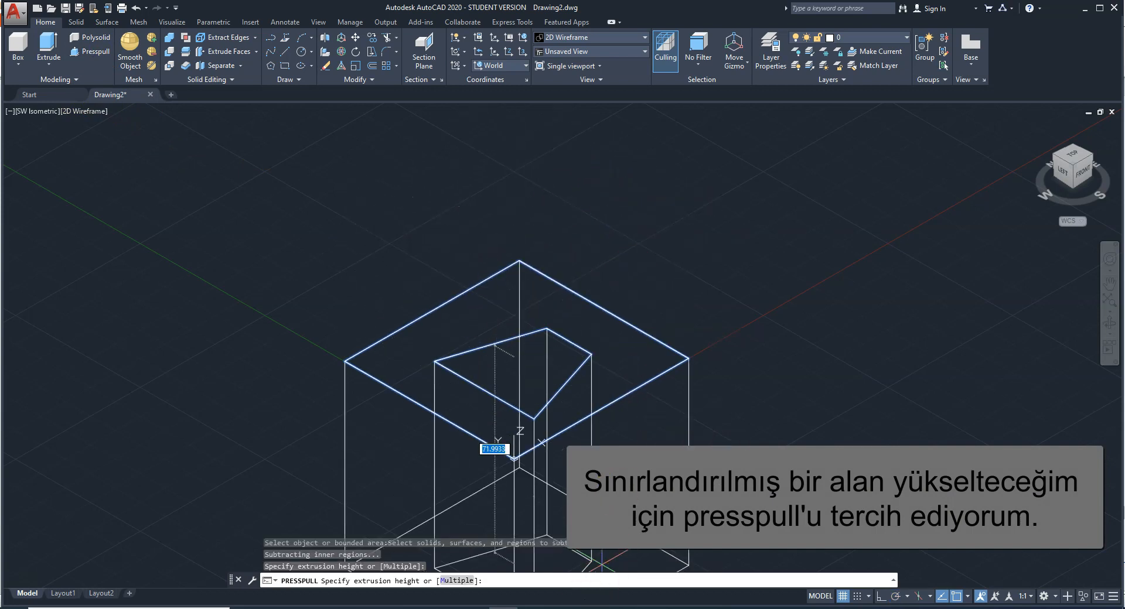
{"action": "left_click", "coordinate": [561, 608]}
{"action": "left_click_drag", "start_coordinate": [826, 373], "coordinate": [850, 376]}
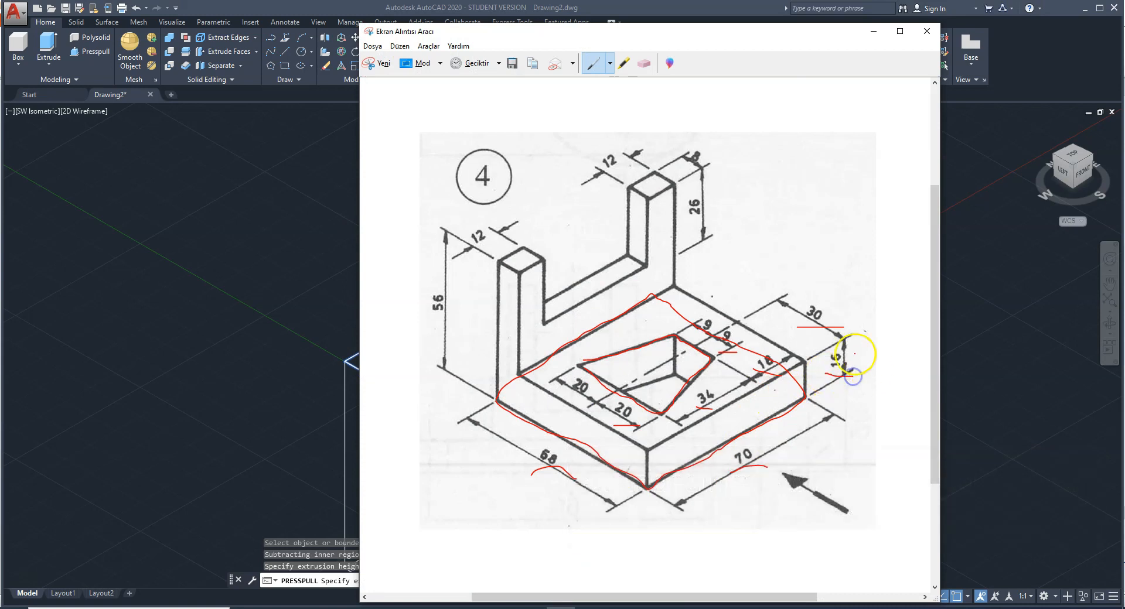
{"action": "left_click", "coordinate": [874, 31]}
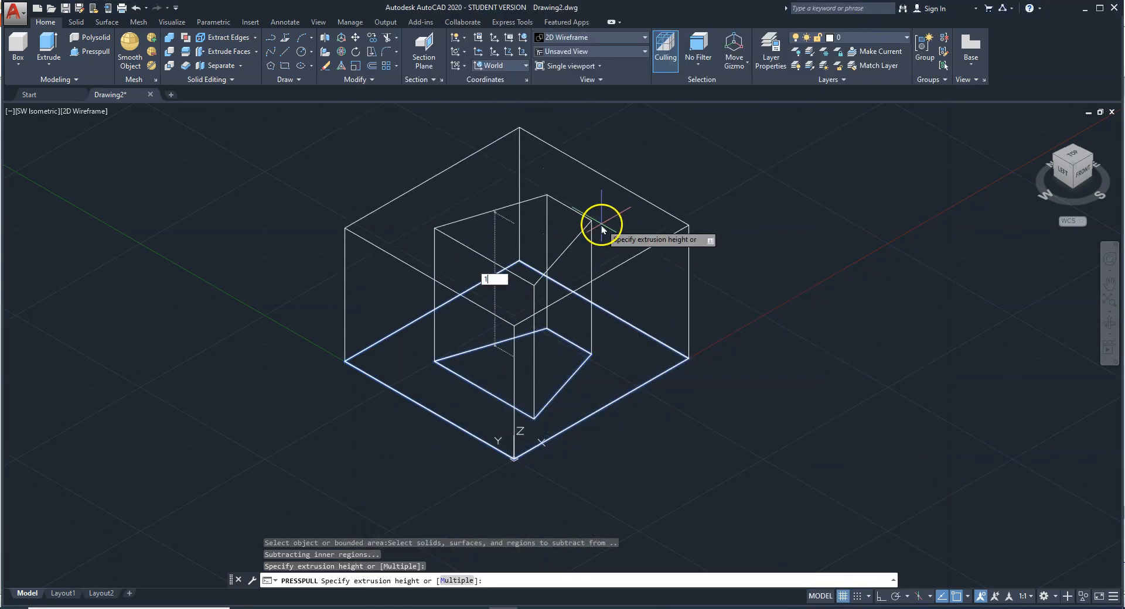
{"action": "type", "text": "6"}
{"action": "key", "text": "Return"}
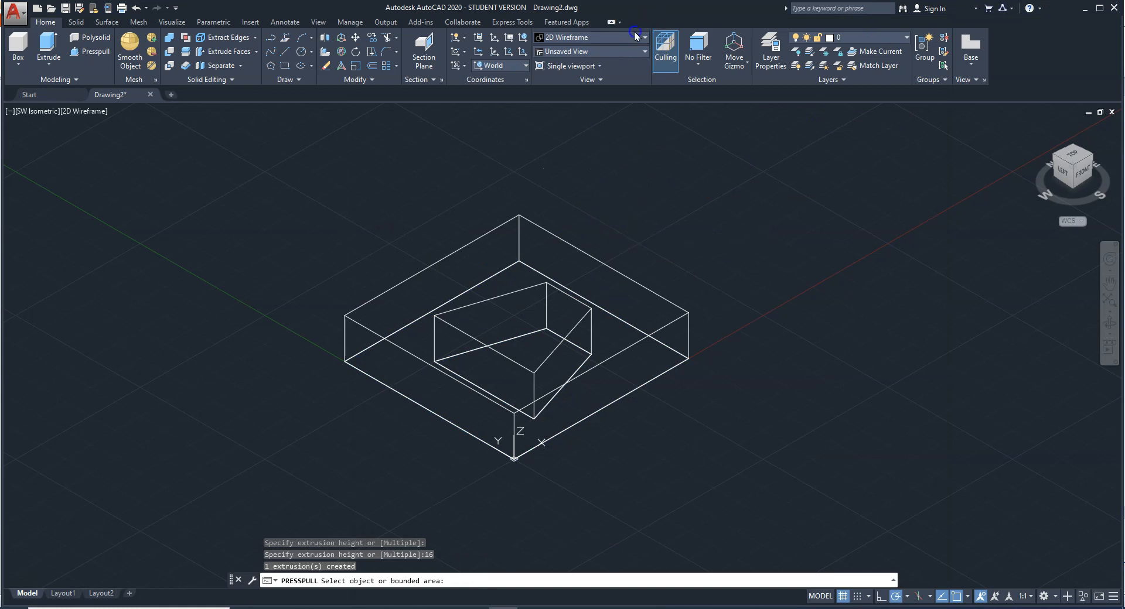
Set the visual style to Conceptual, and trace the forked upright's front outline in red on the Snipping Tool drawing.
{"action": "left_click", "coordinate": [636, 37]}
{"action": "left_click", "coordinate": [588, 54]}
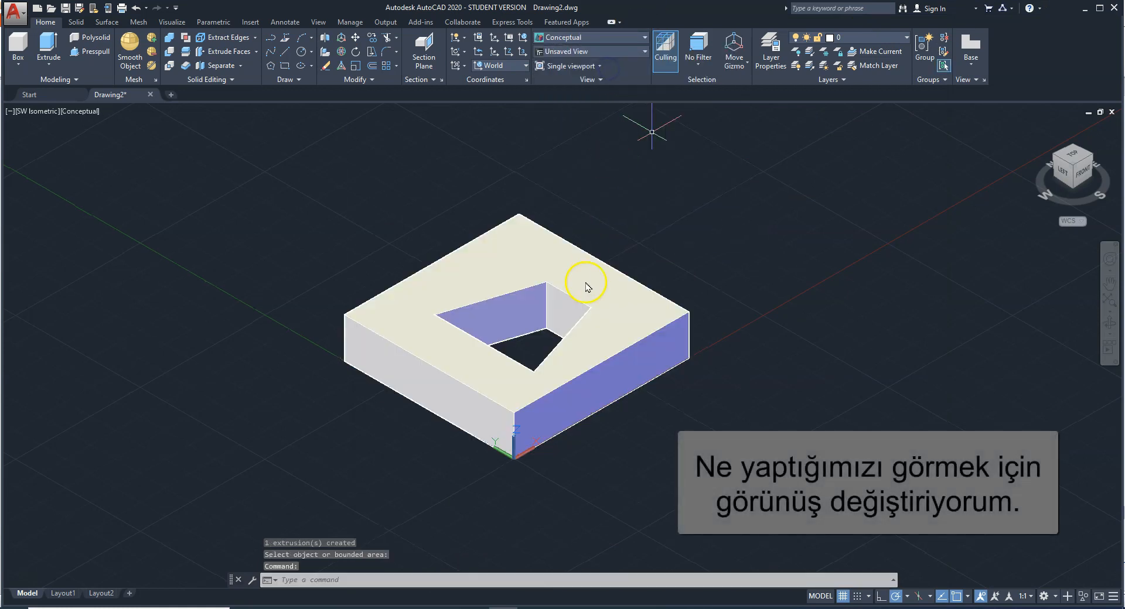
{"action": "left_click", "coordinate": [561, 608]}
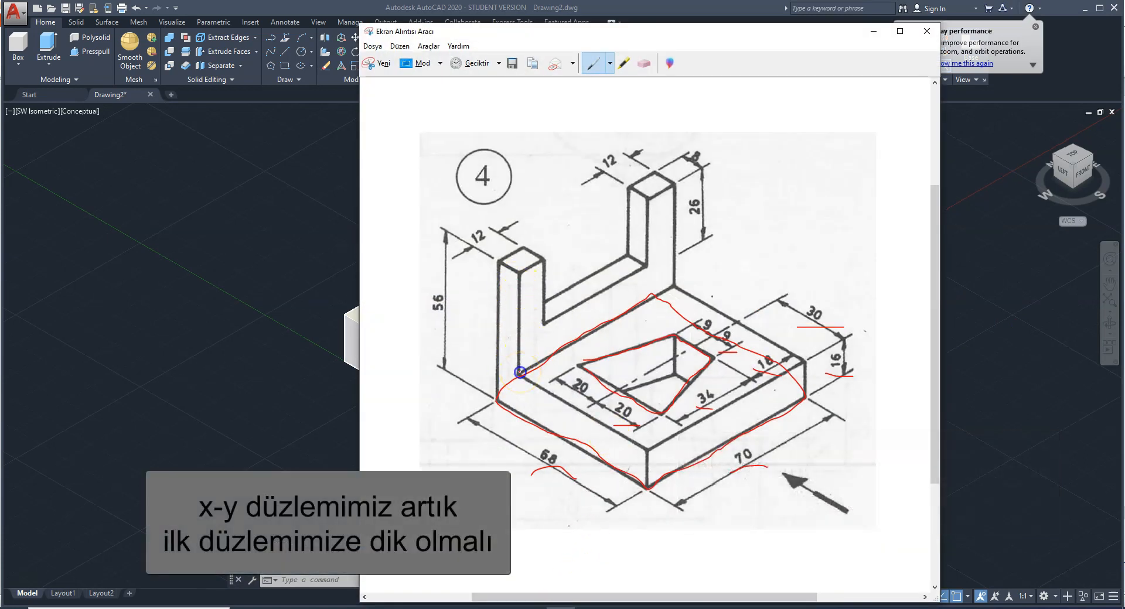
{"action": "mouse_move", "coordinate": [519, 370]}
{"action": "left_mouse_down"}
{"action": "mouse_move", "coordinate": [520, 287]}
{"action": "mouse_move", "coordinate": [536, 263]}
{"action": "mouse_move", "coordinate": [545, 319]}
{"action": "left_mouse_up"}
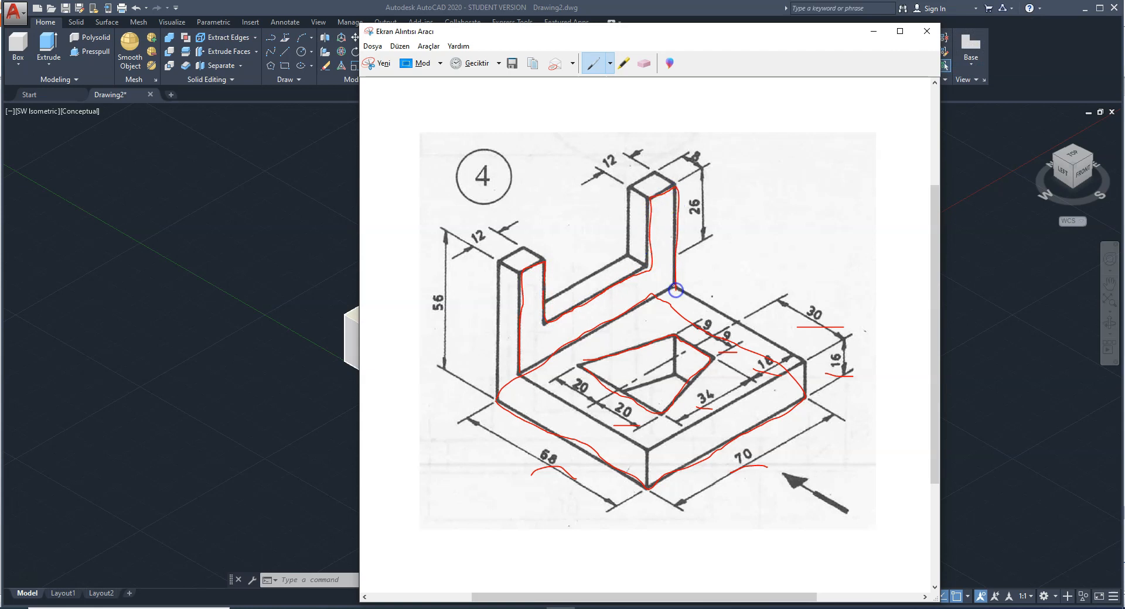
{"action": "left_click", "coordinate": [874, 31]}
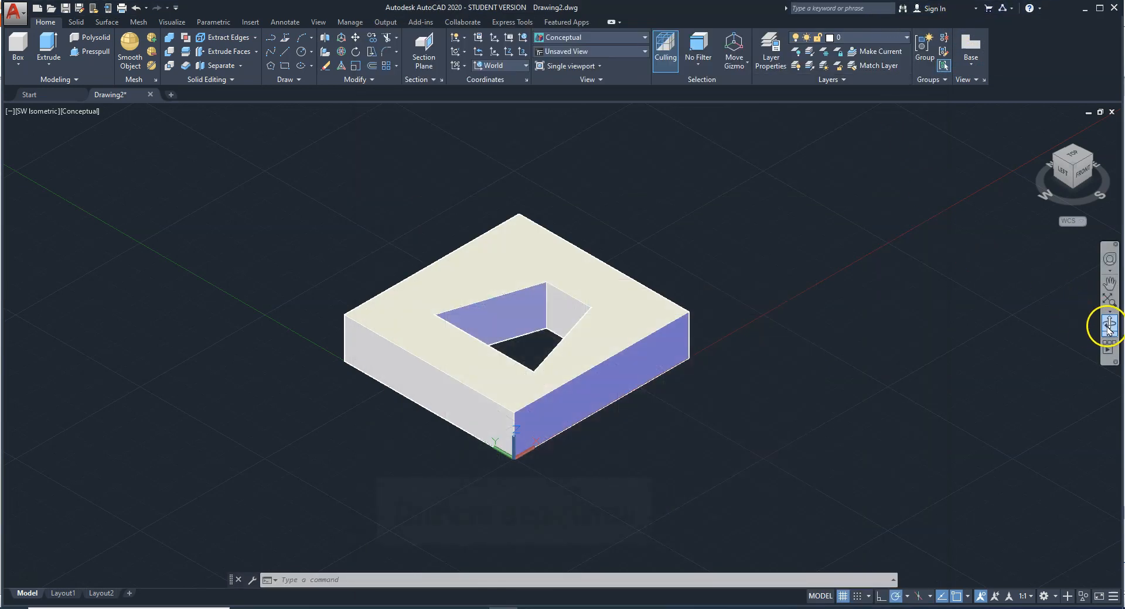
In AutoCAD, align the UCS to the base's back face using the Face option, and flip it with Yflip.
{"action": "left_click", "coordinate": [1109, 324]}
{"action": "left_click_drag", "start_coordinate": [491, 373], "coordinate": [653, 349]}
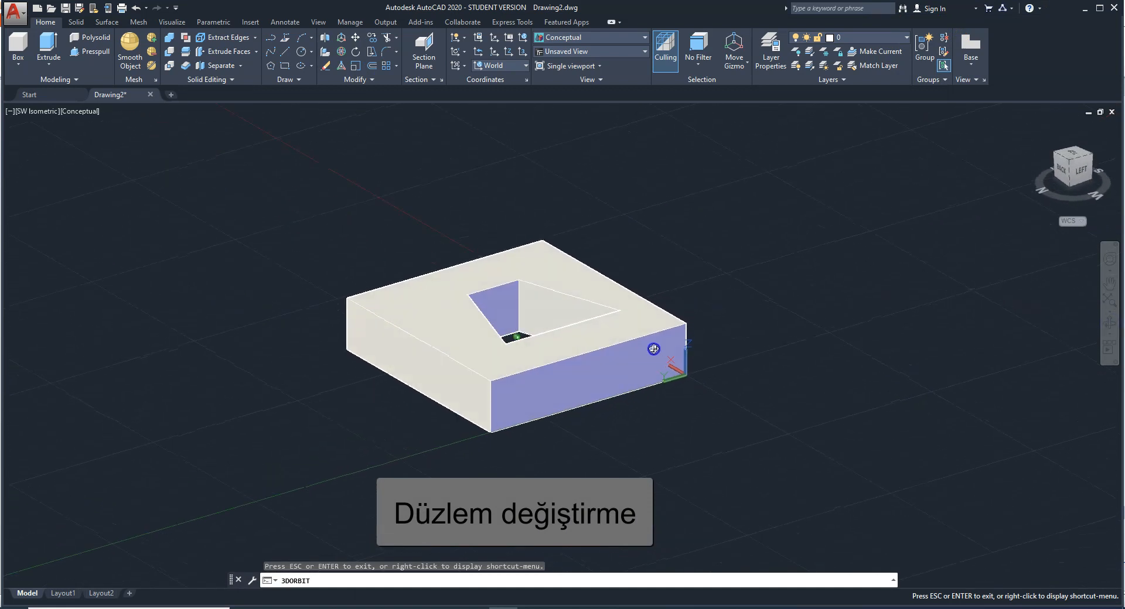
{"action": "left_click", "coordinate": [465, 65]}
{"action": "left_click", "coordinate": [460, 131]}
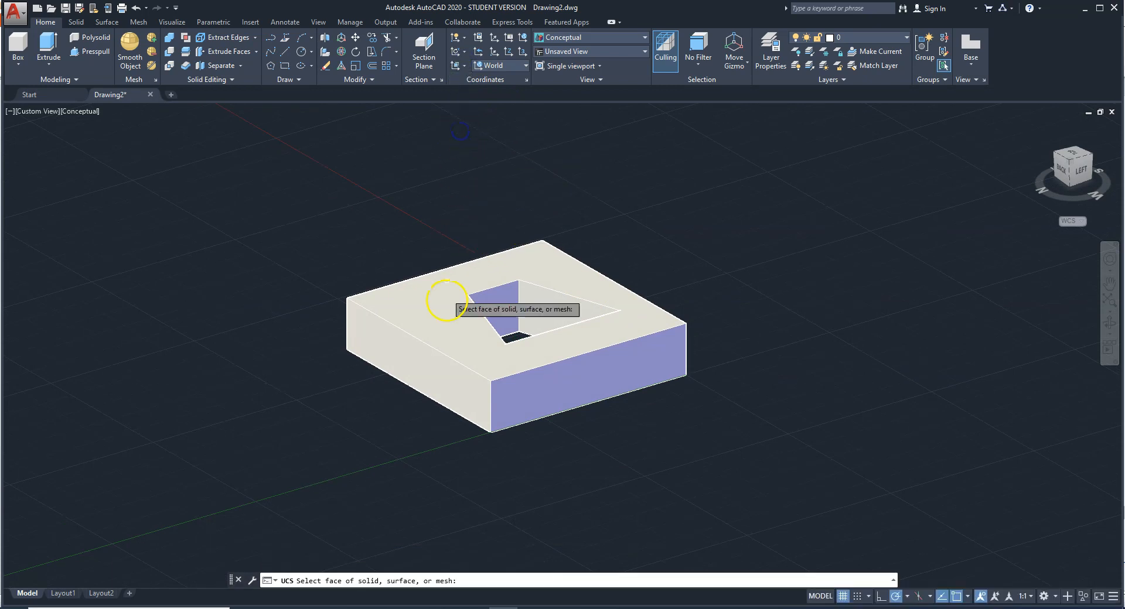
{"action": "left_click", "coordinate": [431, 390]}
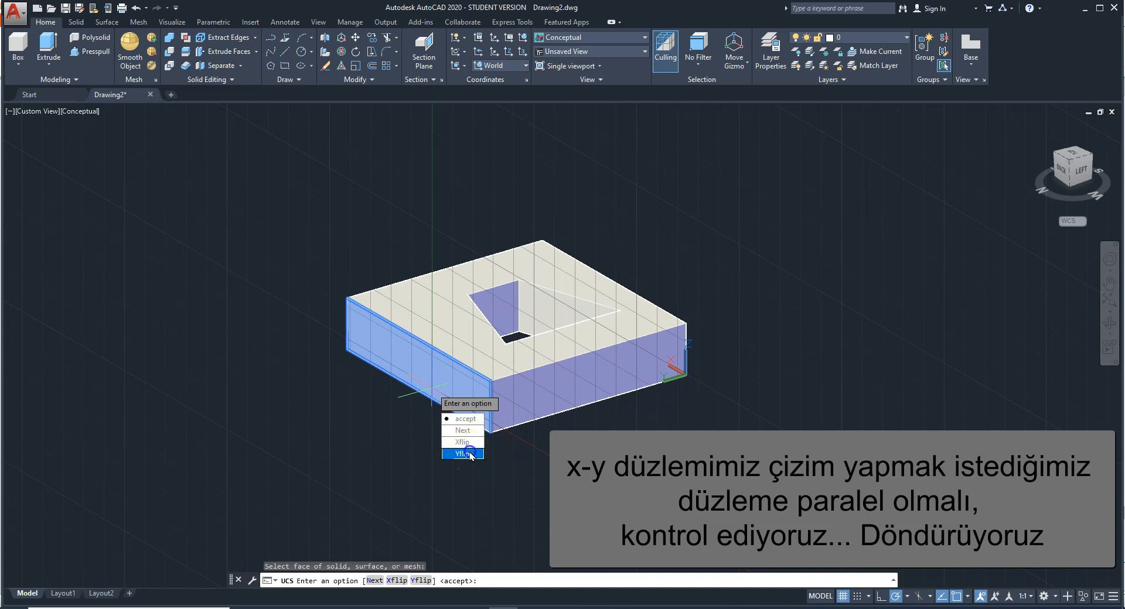
{"action": "left_click", "coordinate": [463, 454]}
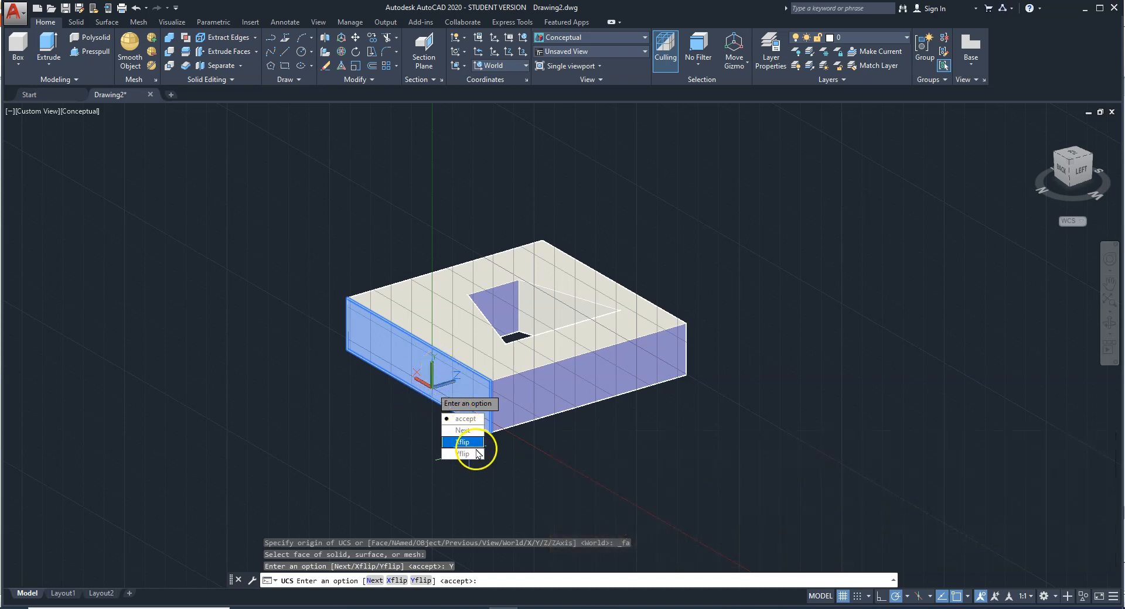
{"action": "left_click", "coordinate": [473, 419]}
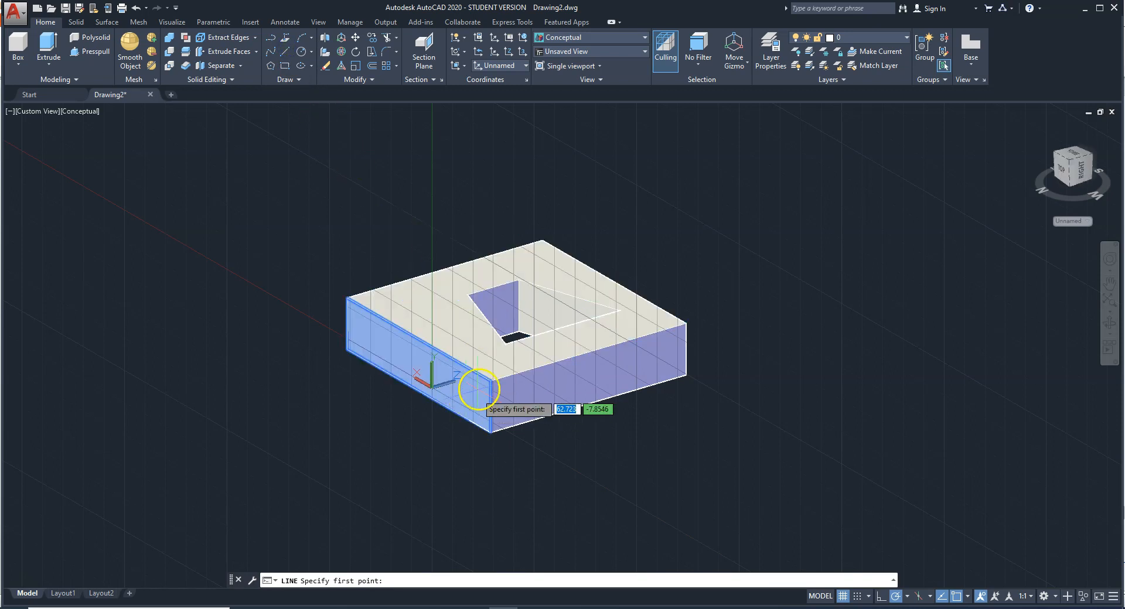
Draw a 40-unit vertical line up from the back face's upper corner at the left face, underlining the drawing's 56 height in red.
{"action": "left_click", "coordinate": [492, 381]}
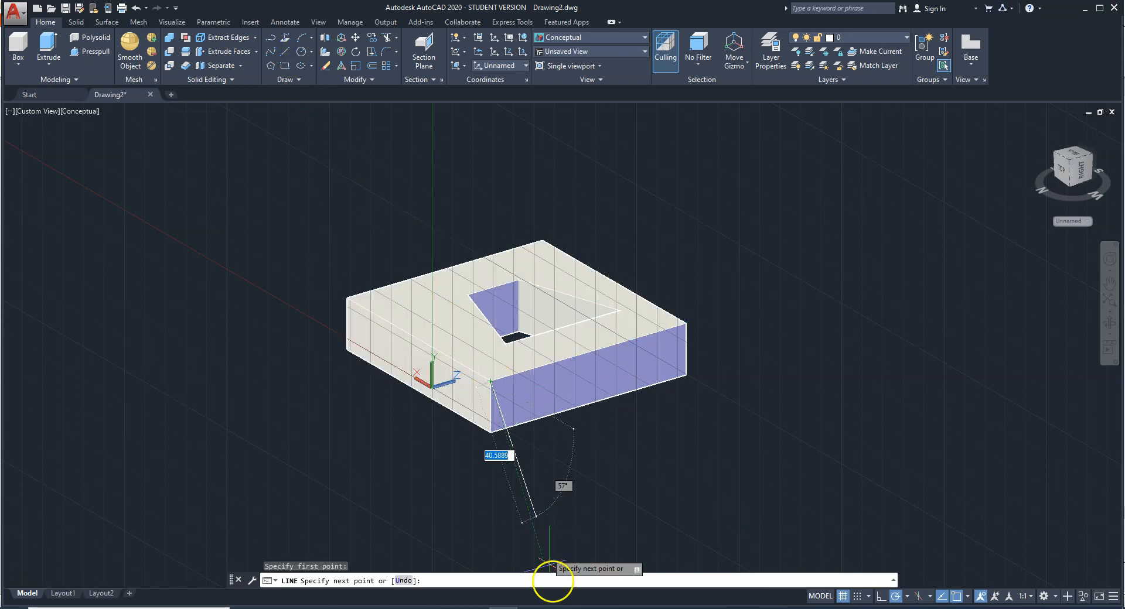
{"action": "left_click", "coordinate": [561, 608]}
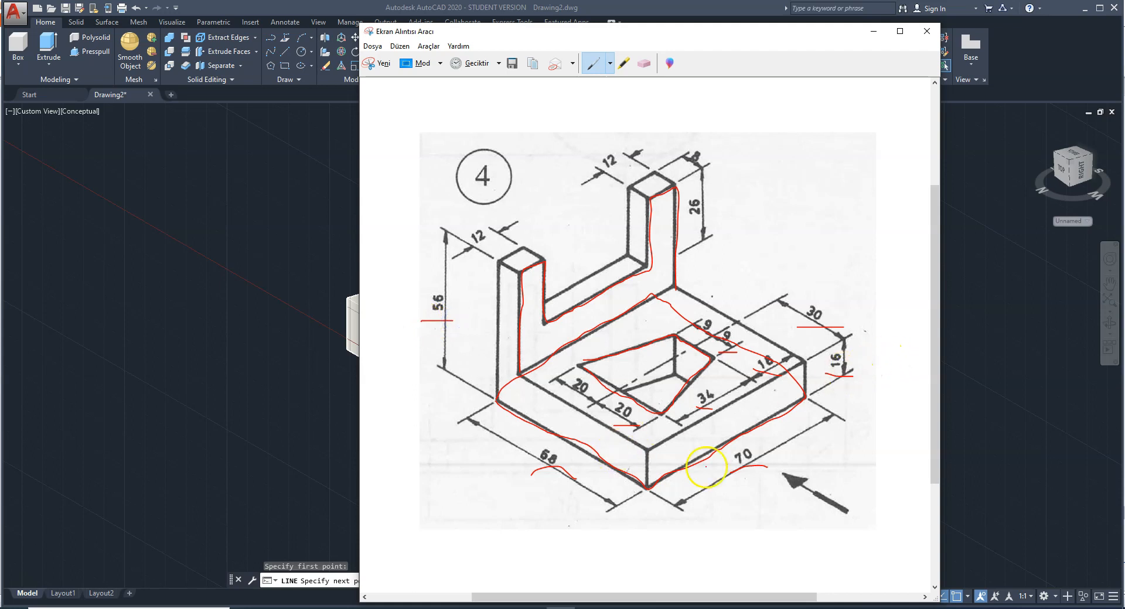
{"action": "left_click", "coordinate": [561, 608]}
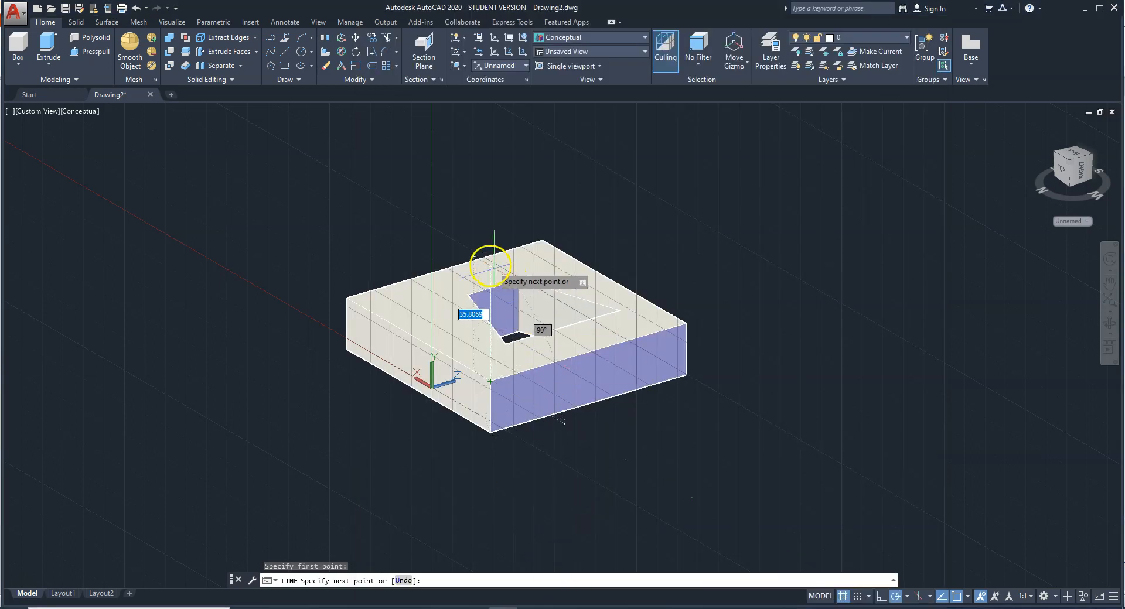
{"action": "type", "text": "40"}
{"action": "key", "text": "Return"}
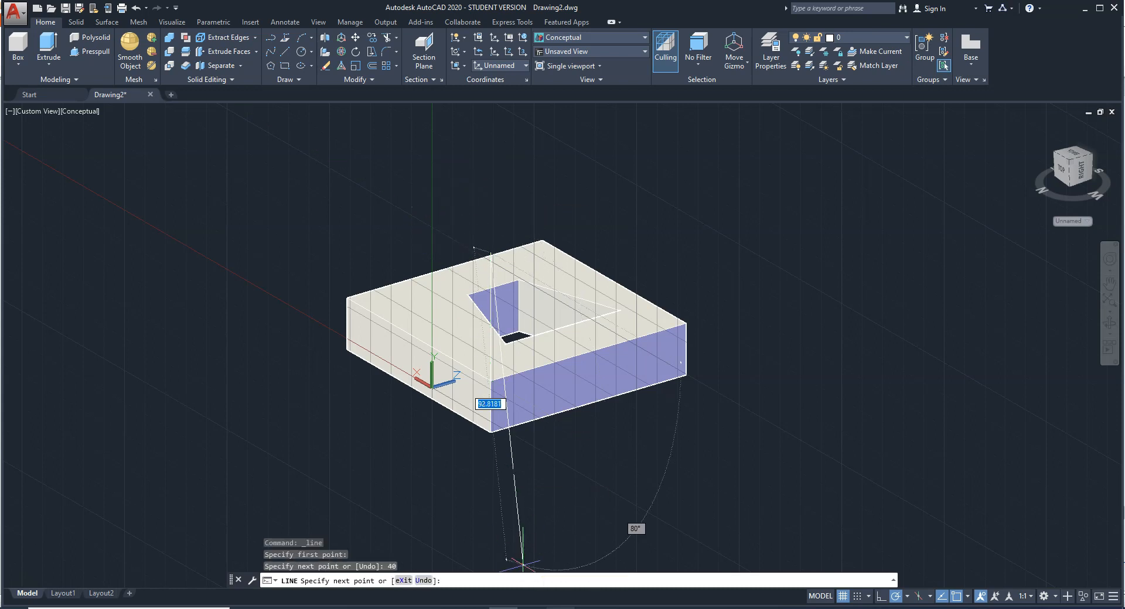
Continue the line 12 units inward and 26 units down, underlining the 12 and 26 dimensions in red on the Snipping Tool drawing.
{"action": "left_click", "coordinate": [561, 608]}
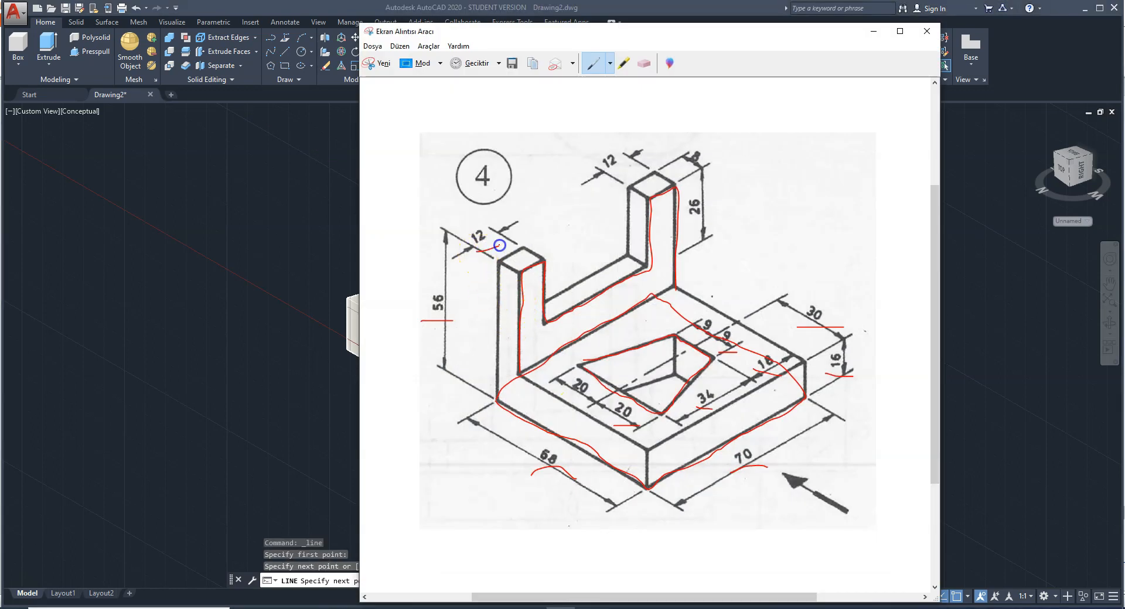
{"action": "left_click", "coordinate": [561, 608]}
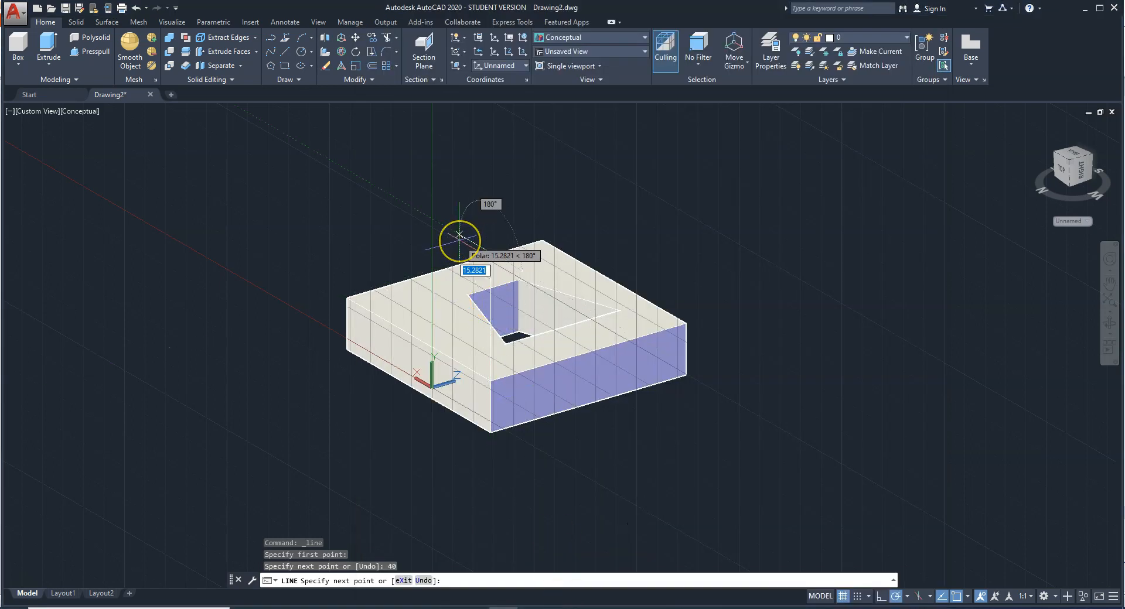
{"action": "type", "text": "12"}
{"action": "key", "text": "Return"}
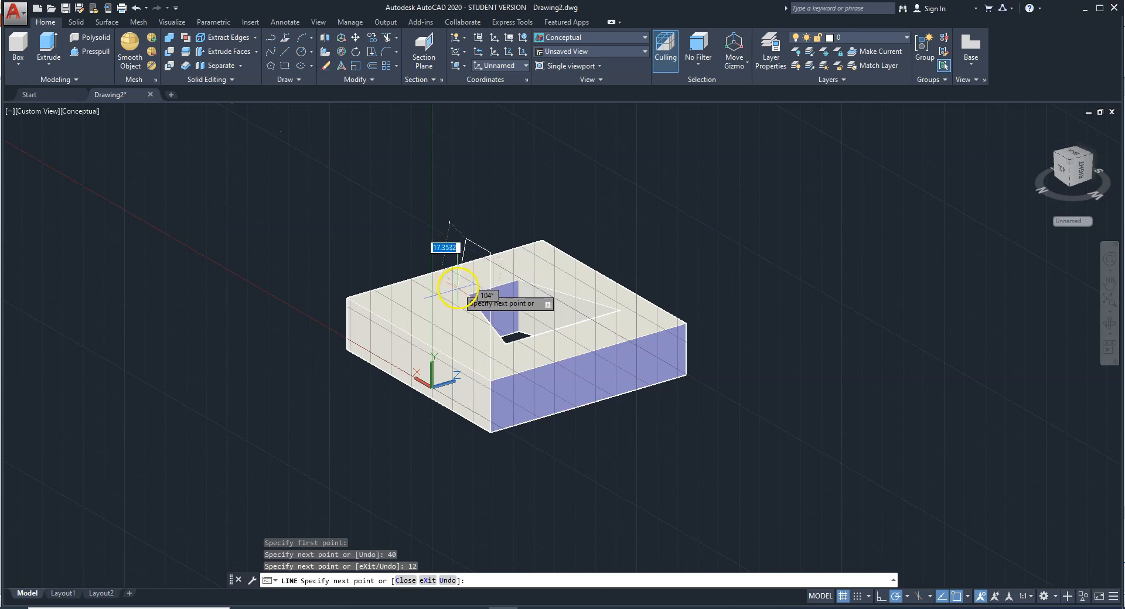
{"action": "type", "text": "2"}
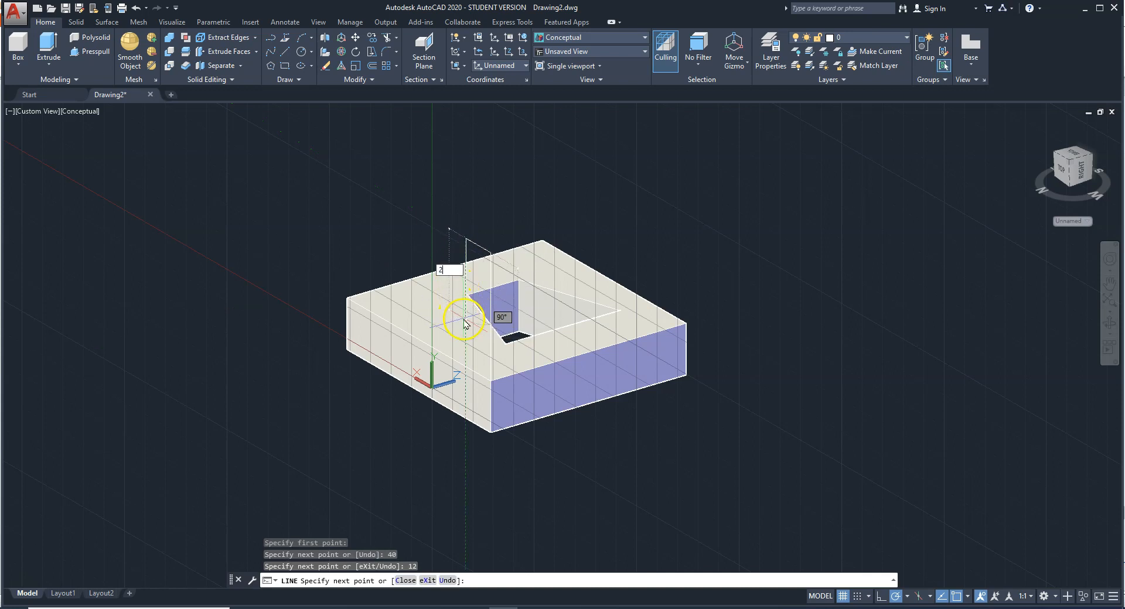
{"action": "type", "text": "6"}
{"action": "key", "text": "Return"}
{"action": "key", "text": "Return"}
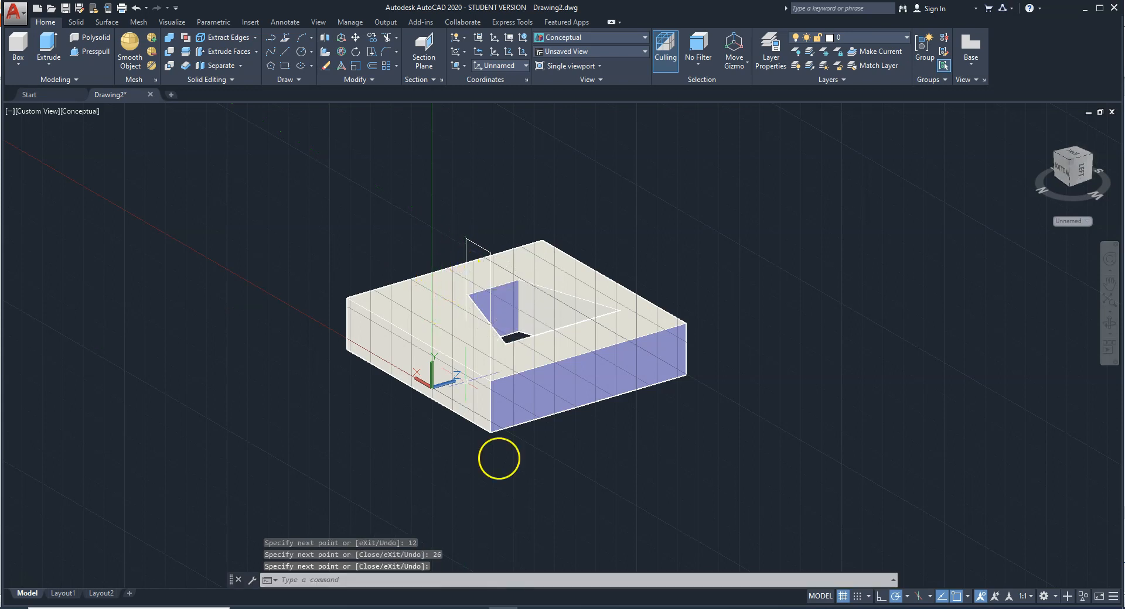
{"action": "left_click", "coordinate": [560, 608]}
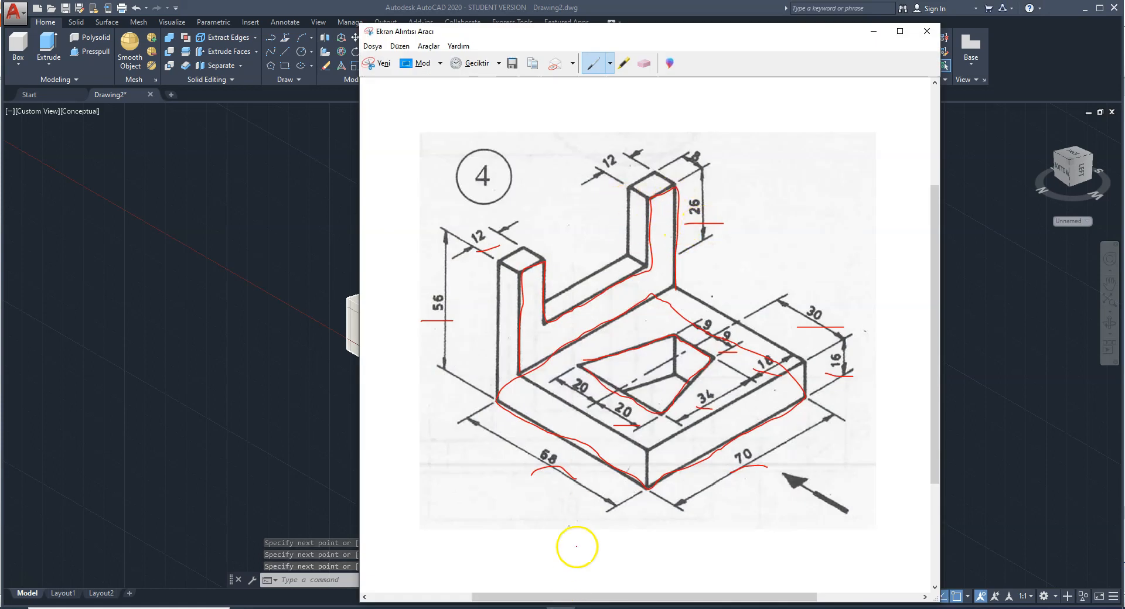
{"action": "left_click", "coordinate": [560, 608]}
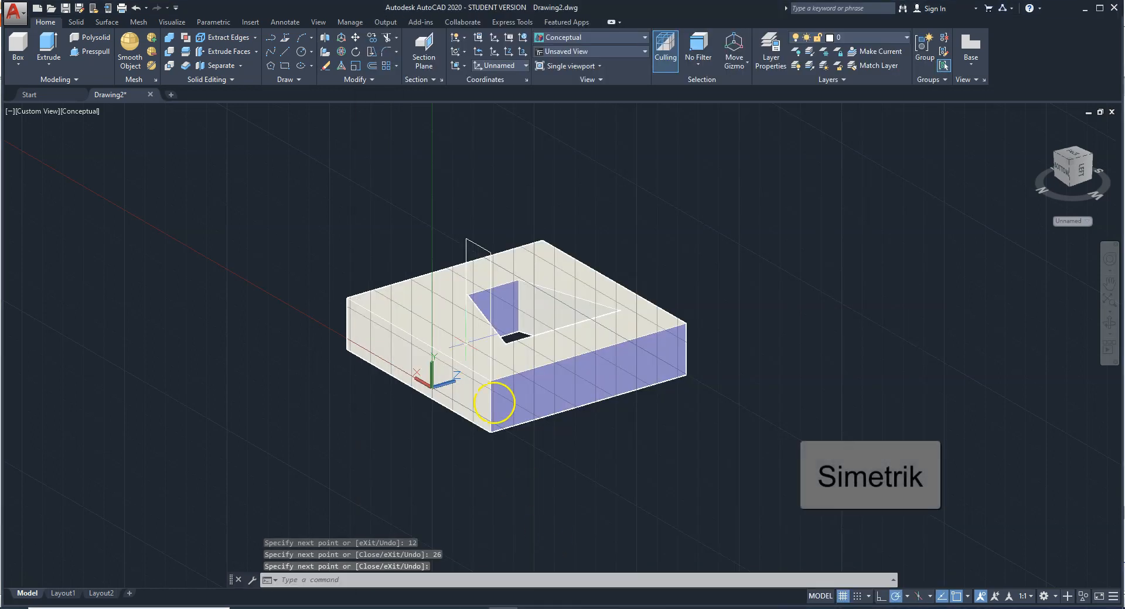
From the back face's opposite upper corner, draw lines 40 up, 12 inward and 26 down, then join them to the first prong's inner end.
{"action": "left_click", "coordinate": [287, 53]}
{"action": "left_click", "coordinate": [348, 297]}
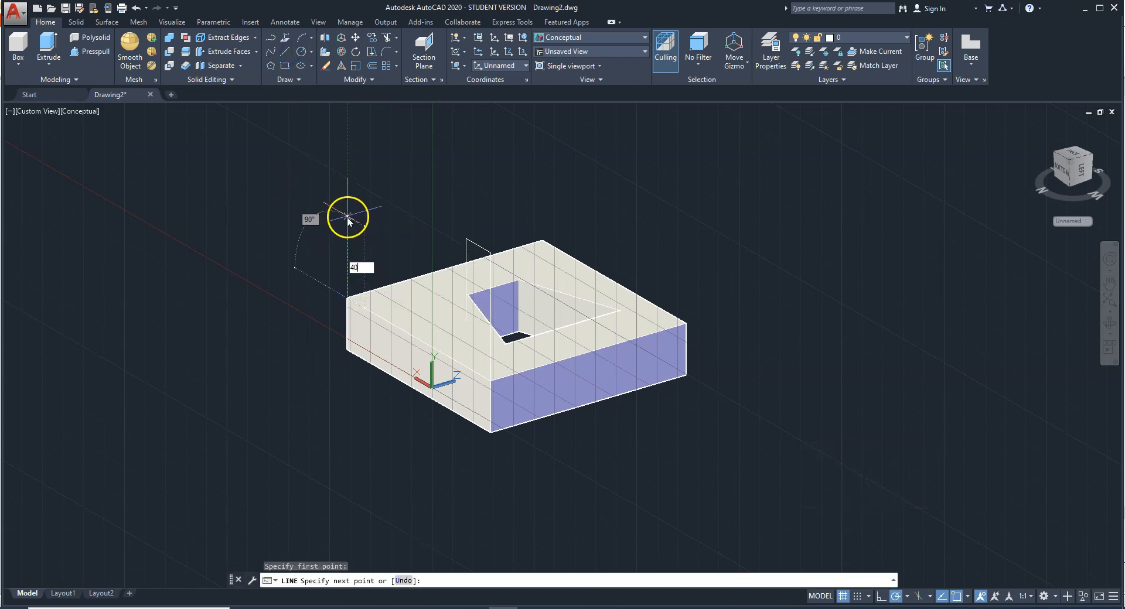
{"action": "key", "text": "Return"}
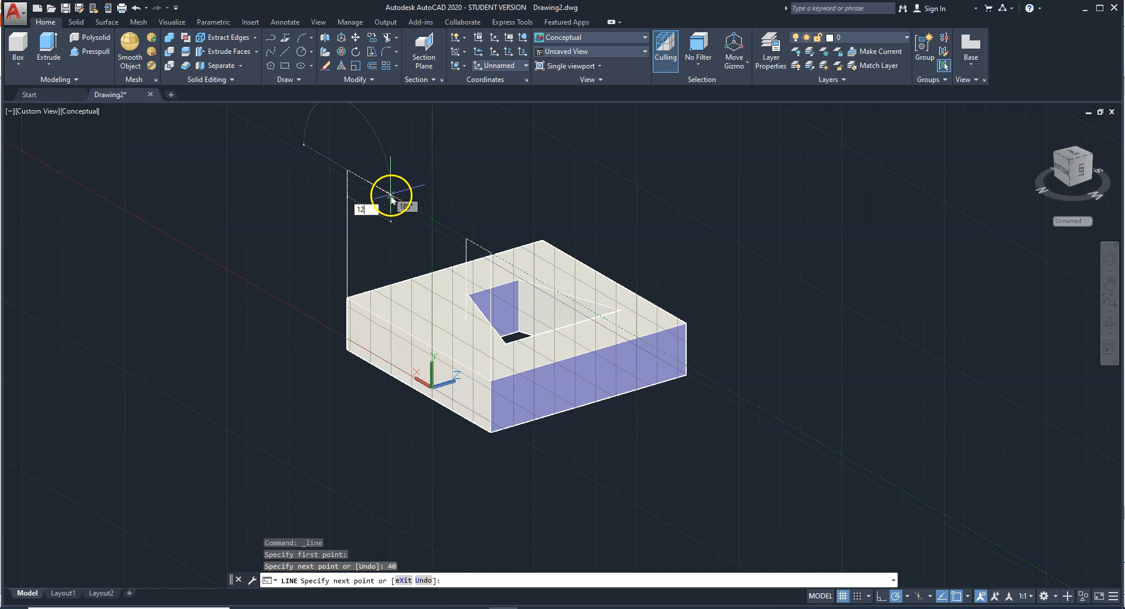
{"action": "key", "text": "Return"}
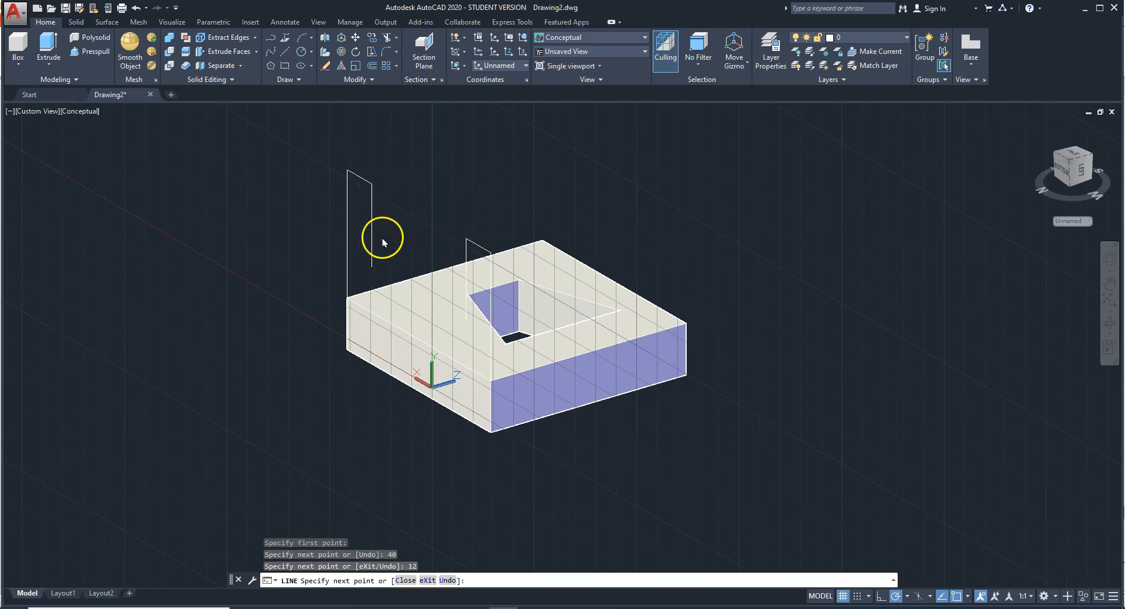
{"action": "type", "text": "26"}
{"action": "key", "text": "Return"}
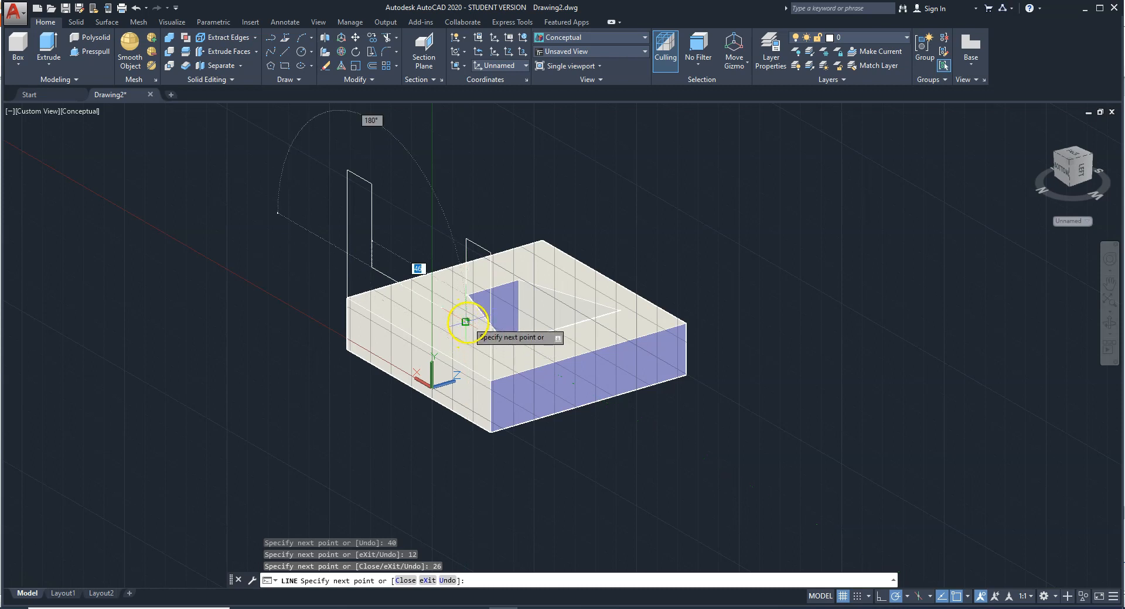
{"action": "left_click", "coordinate": [467, 323]}
{"action": "key", "text": "Escape"}
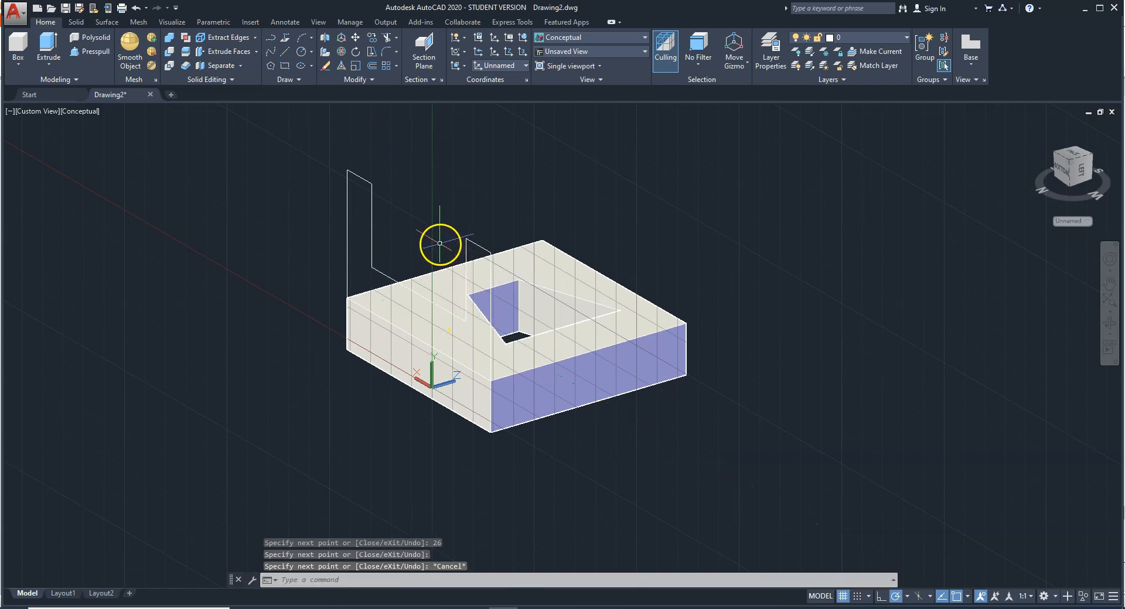
Presspull the closed fork-shaped profile 8 units over the base towards the pocket, checking the thickness on the Snipping Tool drawing.
{"action": "left_click", "coordinate": [1109, 323]}
{"action": "left_click_drag", "start_coordinate": [855, 379], "coordinate": [703, 375]}
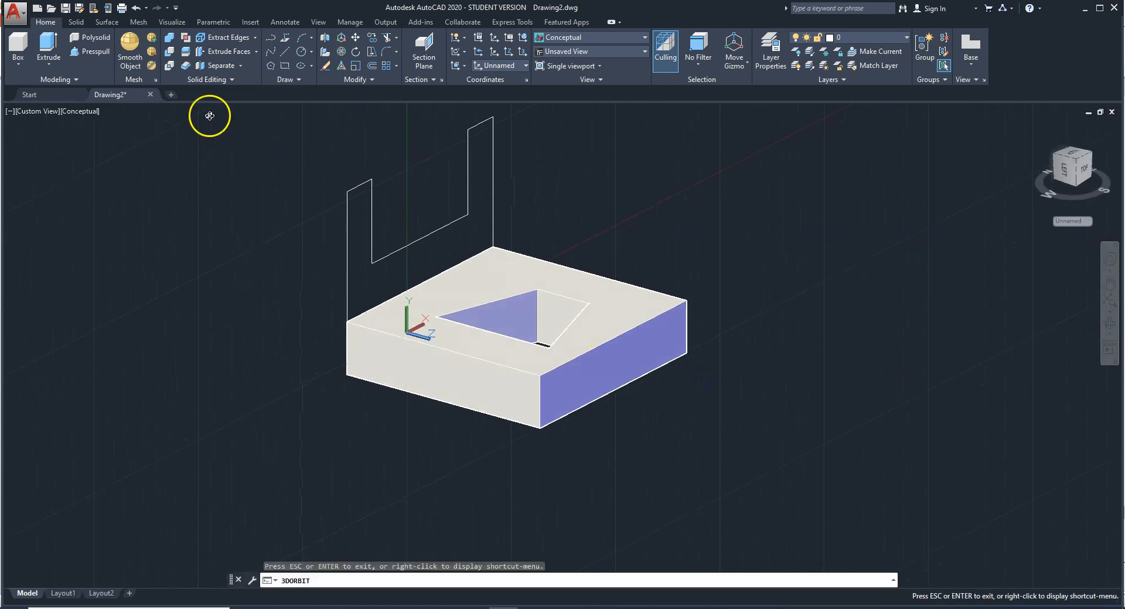
{"action": "left_click", "coordinate": [91, 54]}
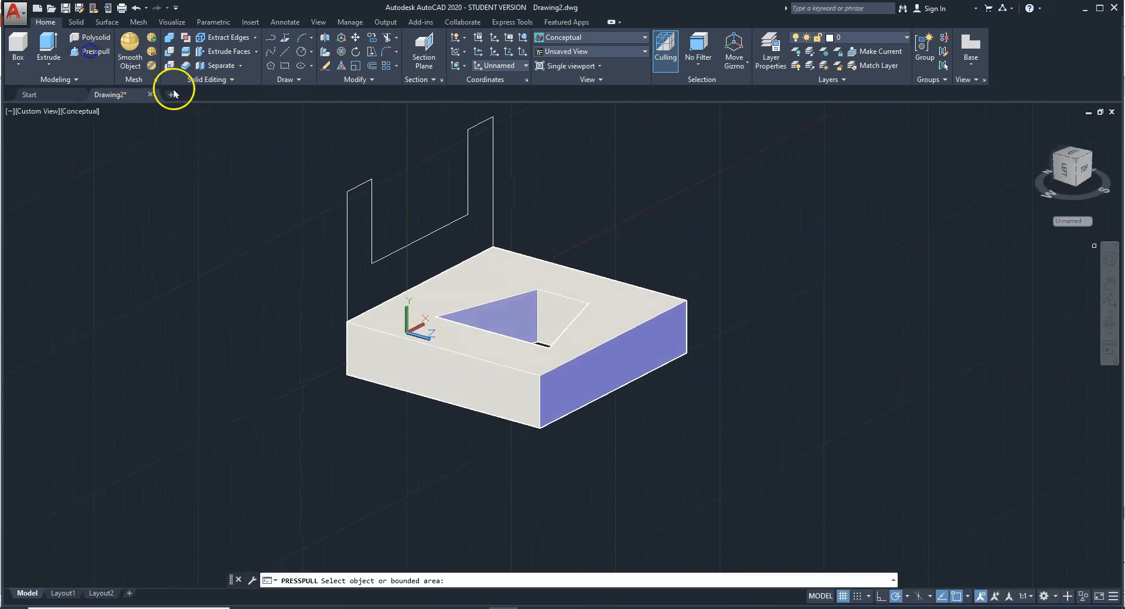
{"action": "left_click", "coordinate": [358, 289]}
{"action": "left_click", "coordinate": [556, 608]}
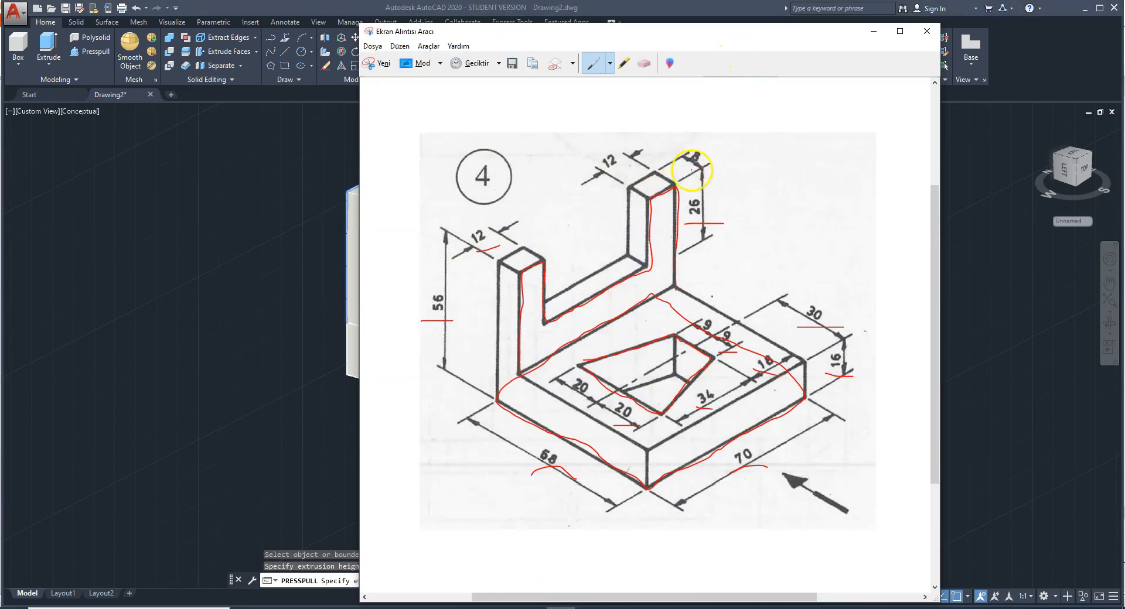
{"action": "left_click", "coordinate": [872, 32]}
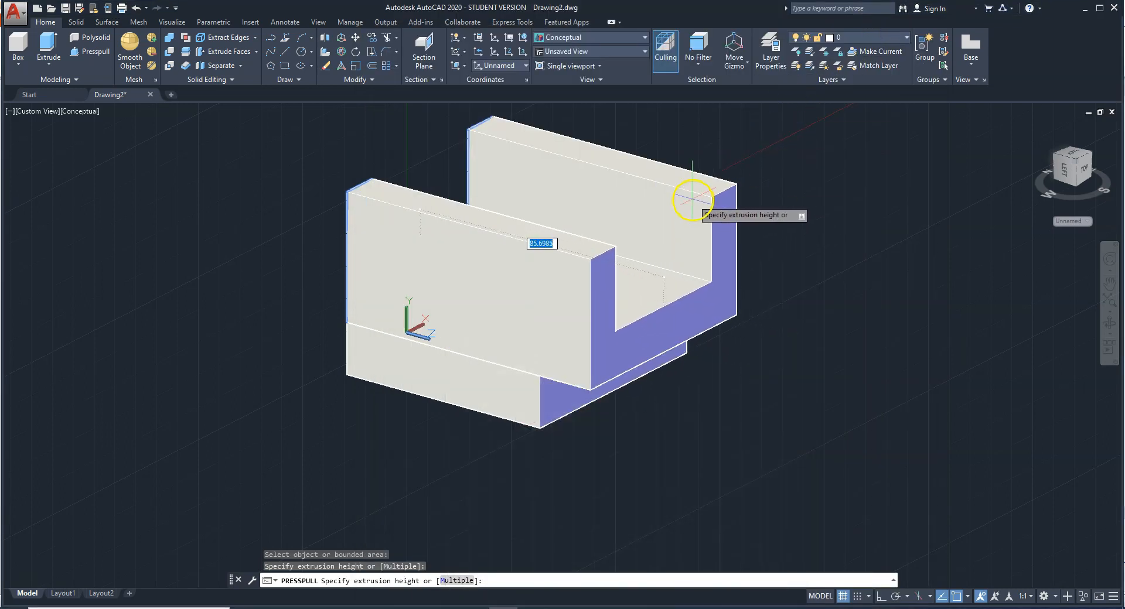
{"action": "type", "text": "8"}
{"action": "key", "text": "Return"}
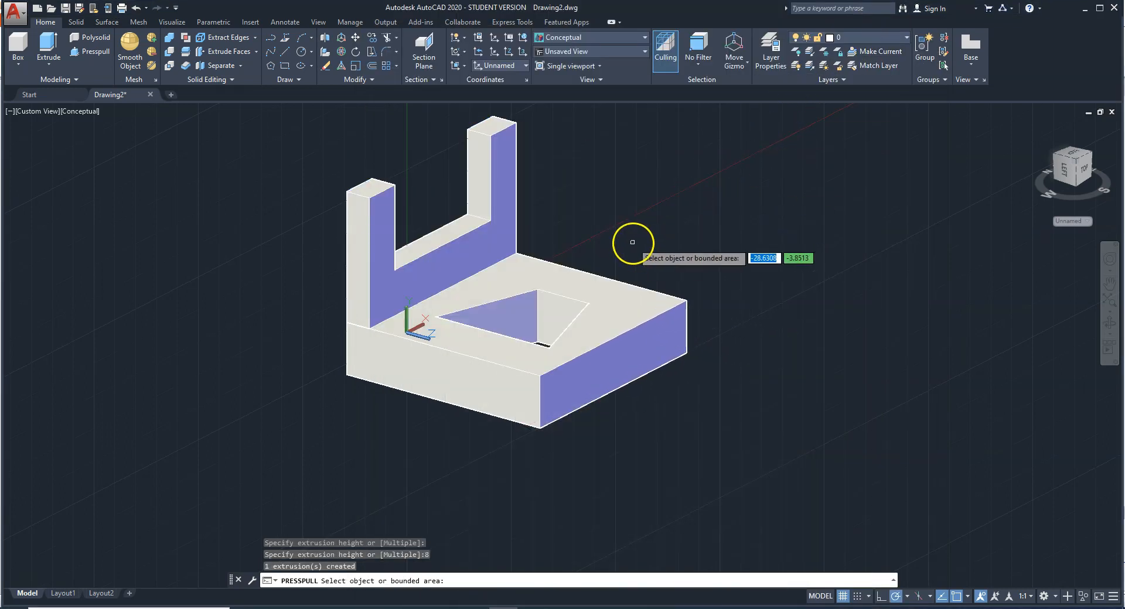
Finish the presspull, restore the coordinate system to World, and set the view to SW Isometric.
{"action": "key", "text": "Return"}
{"action": "left_click", "coordinate": [607, 340]}
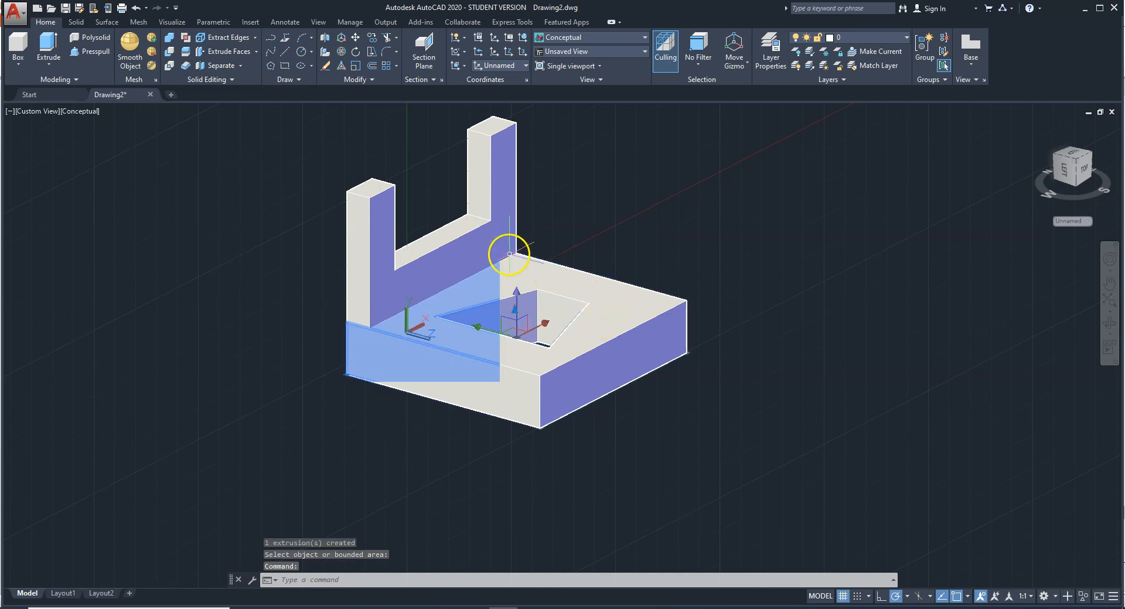
{"action": "left_click", "coordinate": [490, 67]}
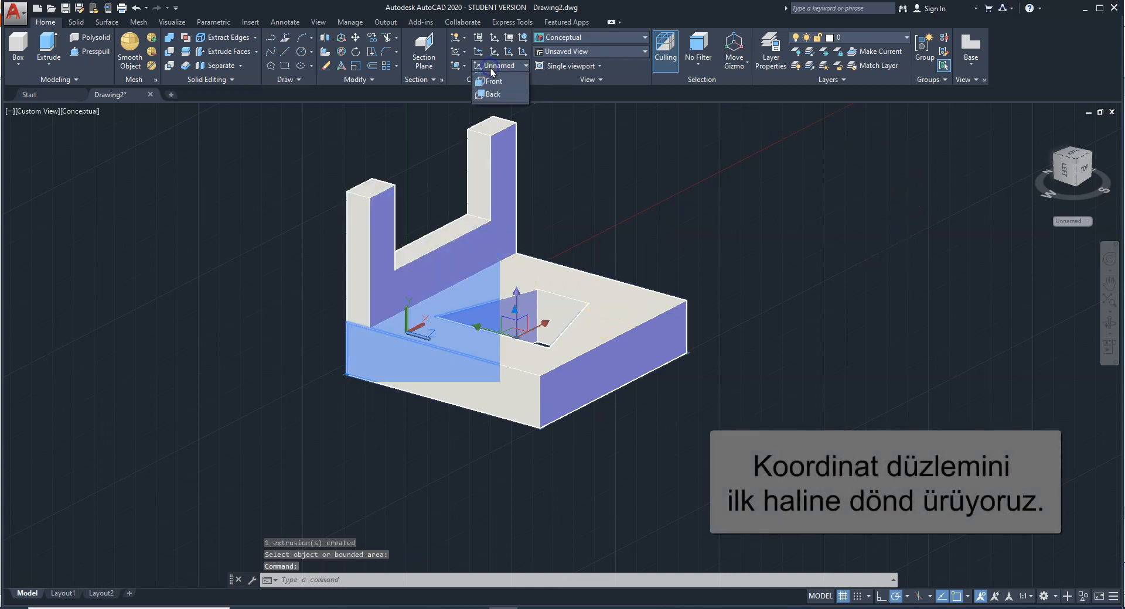
{"action": "left_click", "coordinate": [497, 81]}
{"action": "left_click", "coordinate": [1075, 159]}
{"action": "scroll", "coordinate": [577, 413], "scroll_direction": "down", "scroll_amount": 5}
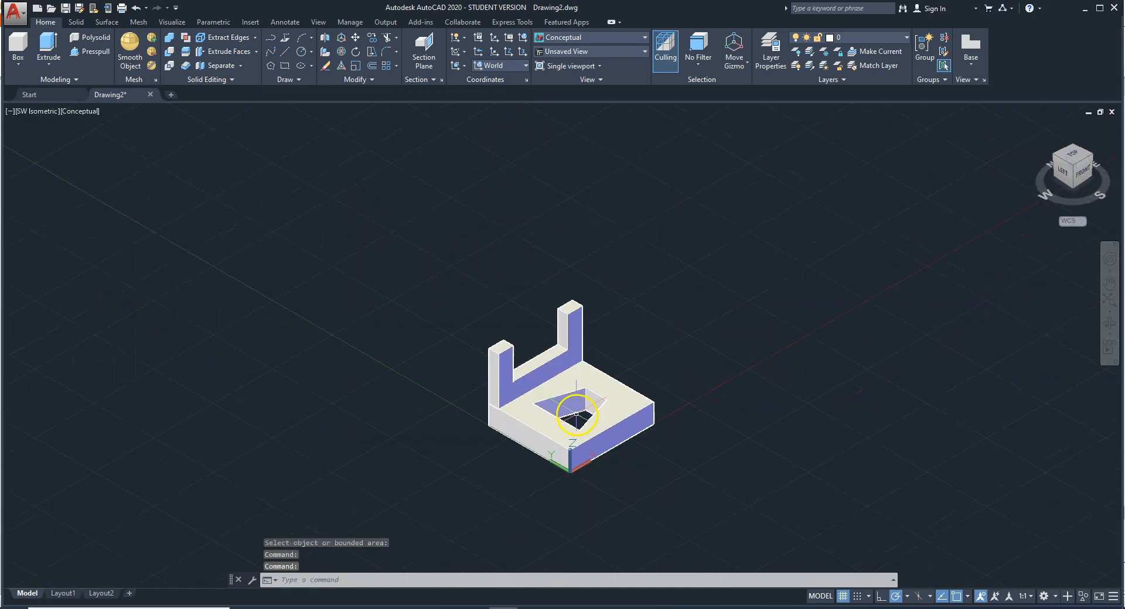
Union the forked upright and the pocketed base into one solid, selecting the parts before and after to check whether they are joined.
{"action": "left_click", "coordinate": [640, 408]}
{"action": "left_click", "coordinate": [574, 352]}
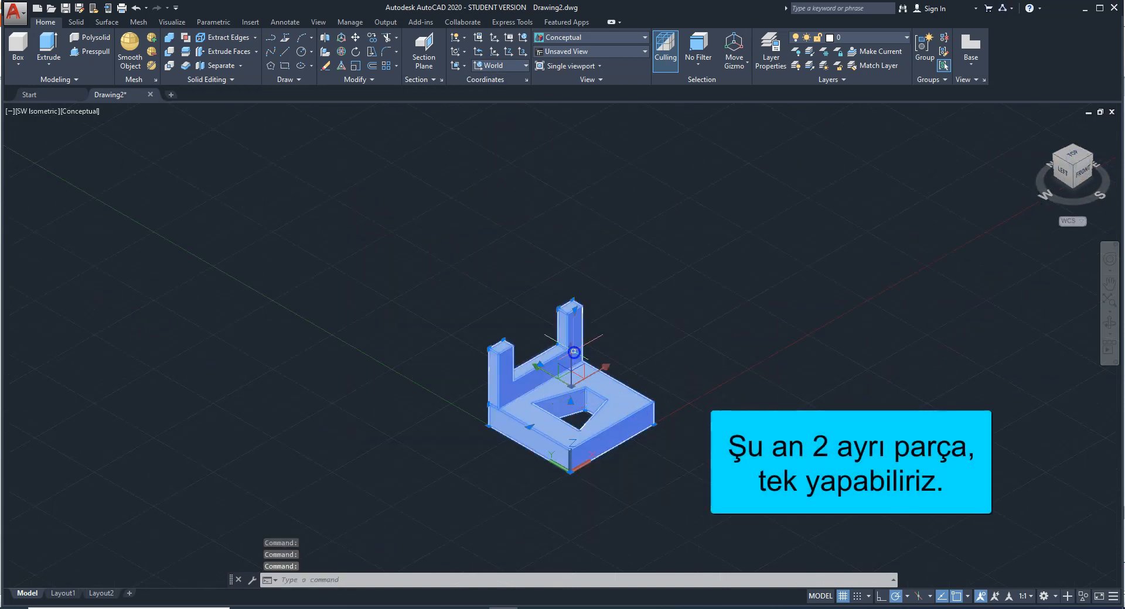
{"action": "key", "text": "Escape"}
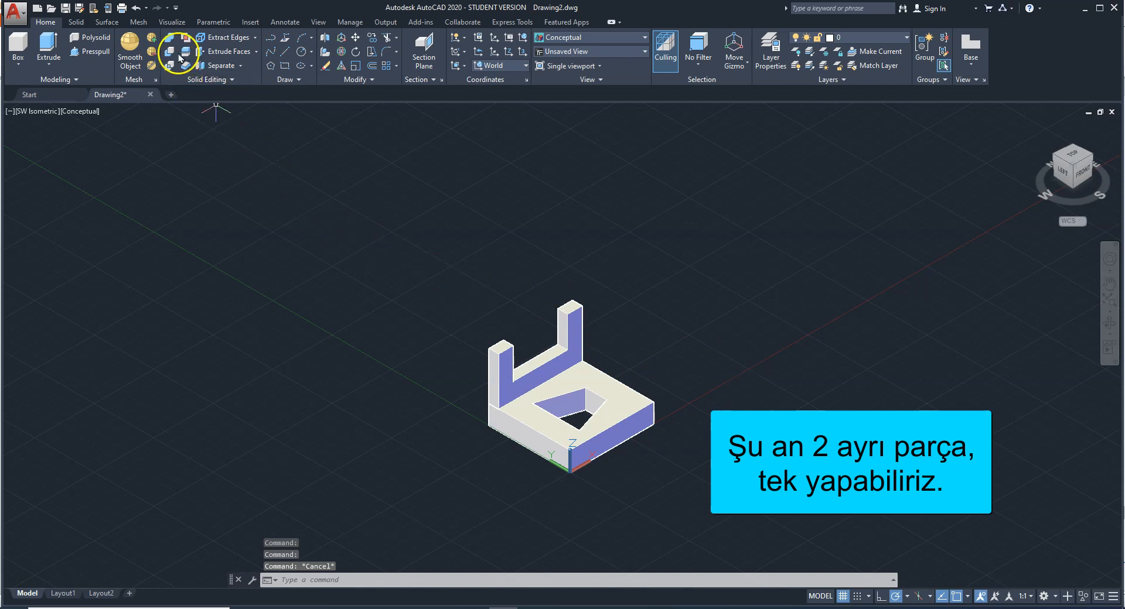
{"action": "left_click", "coordinate": [172, 33]}
{"action": "left_click", "coordinate": [506, 376]}
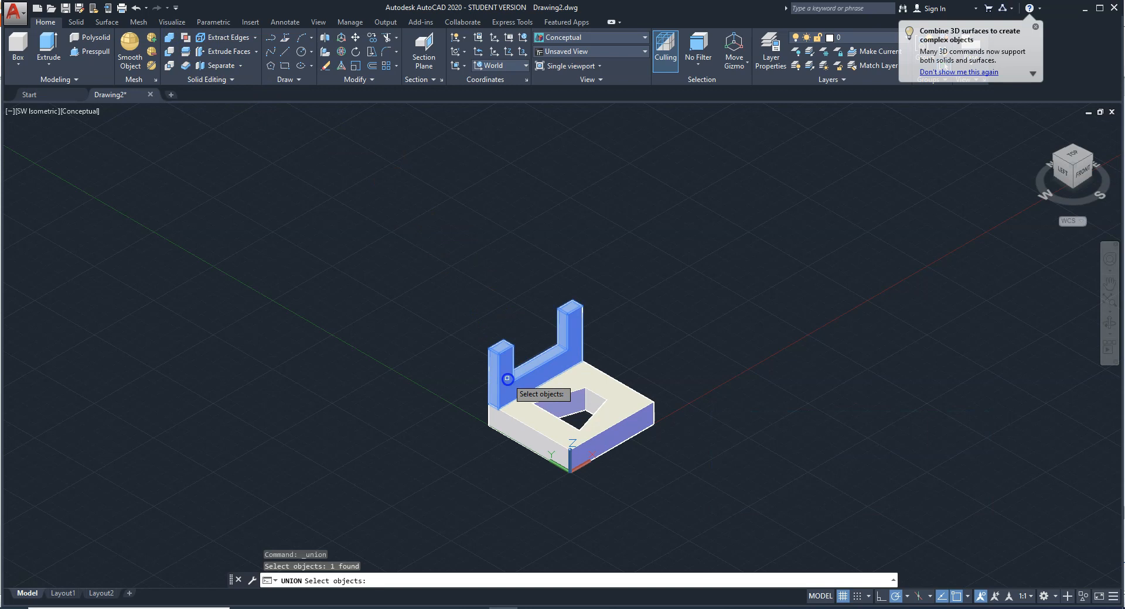
{"action": "left_click", "coordinate": [612, 399]}
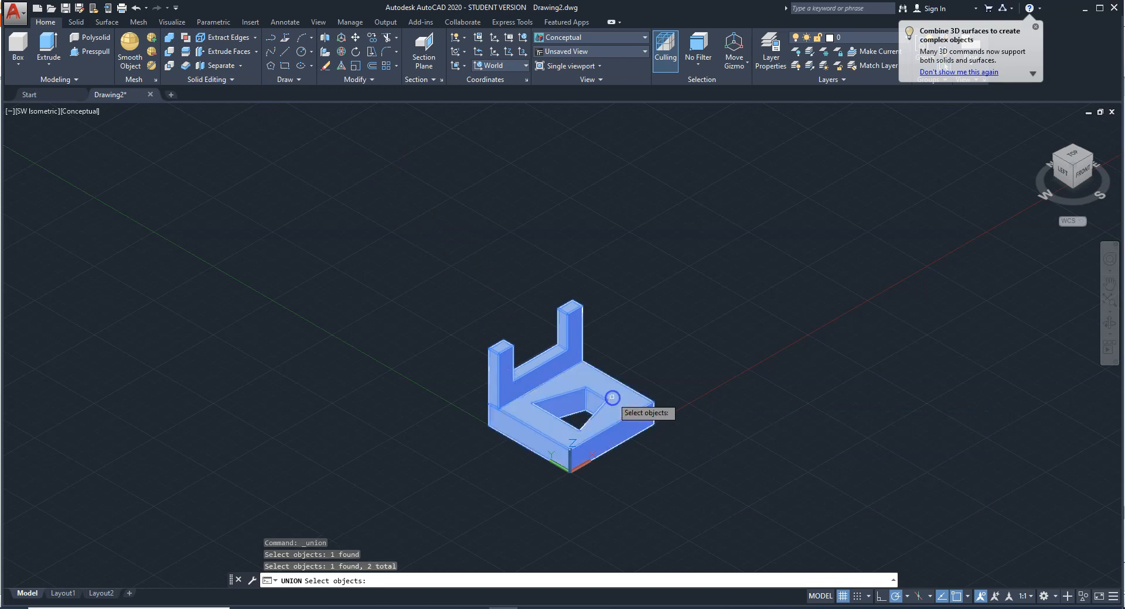
{"action": "key", "text": "Return"}
{"action": "left_click", "coordinate": [620, 398]}
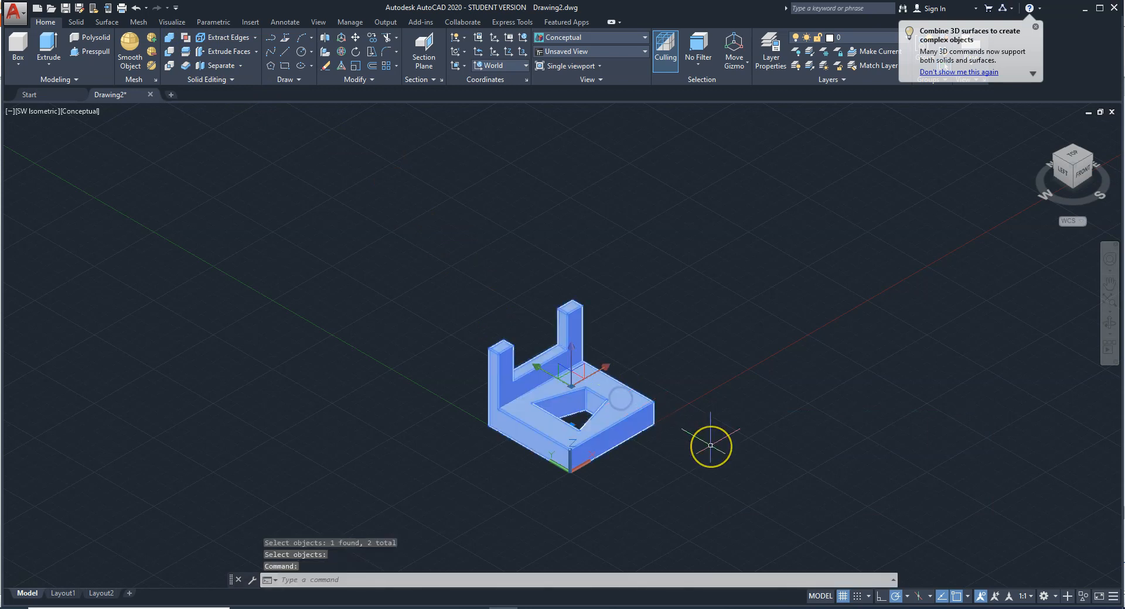
{"action": "key", "text": "Escape"}
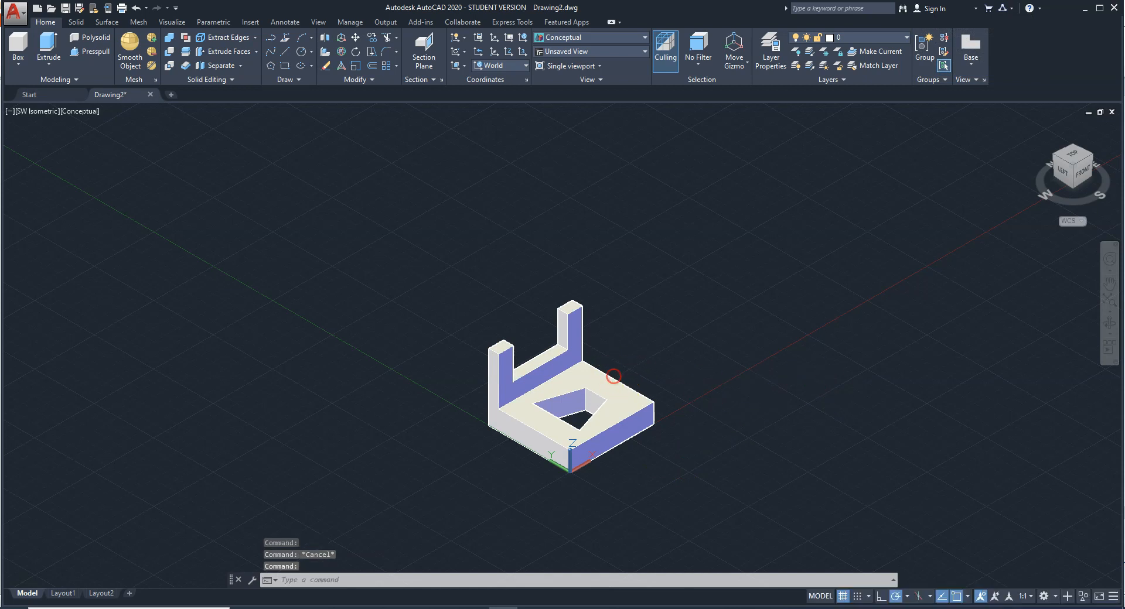
{"action": "middle_click", "coordinate": [613, 376]}
{"action": "middle_click", "coordinate": [613, 376]}
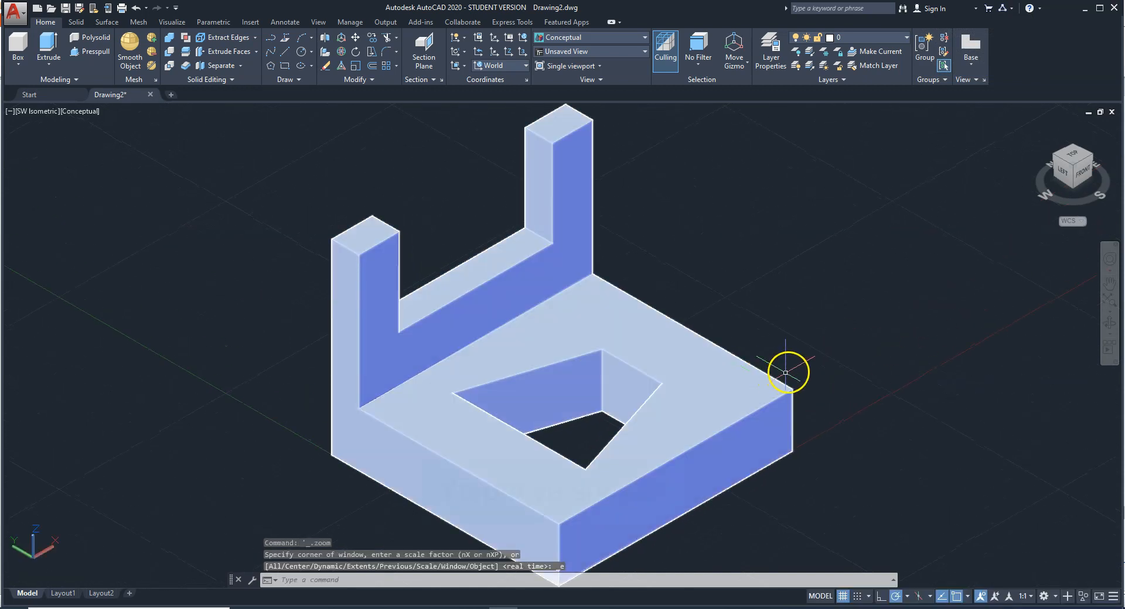